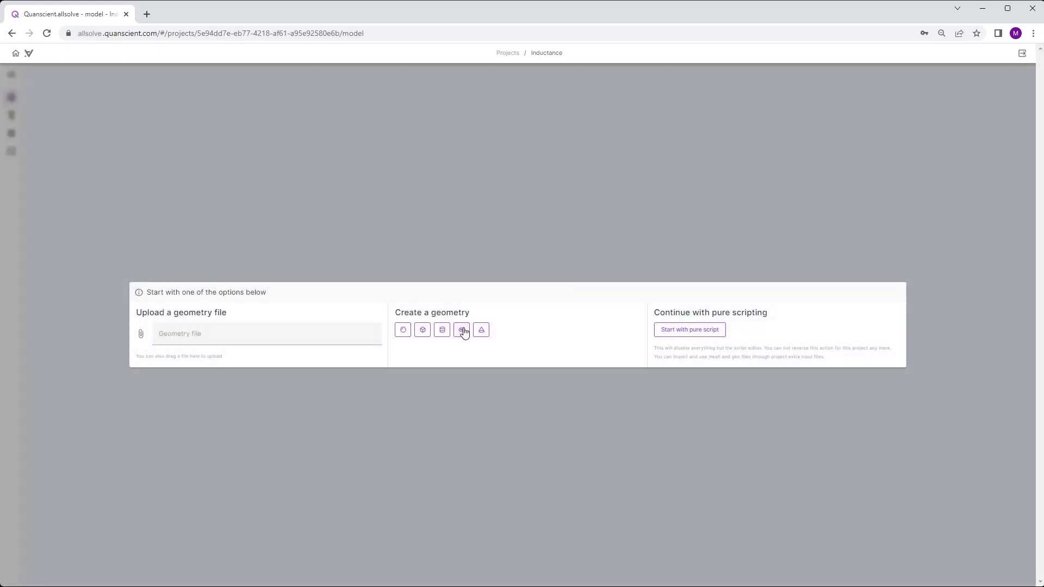
- Create a torus centred at the origin with a circle radius of 0.004 and a tube radius of 0.0001
click(462, 330)
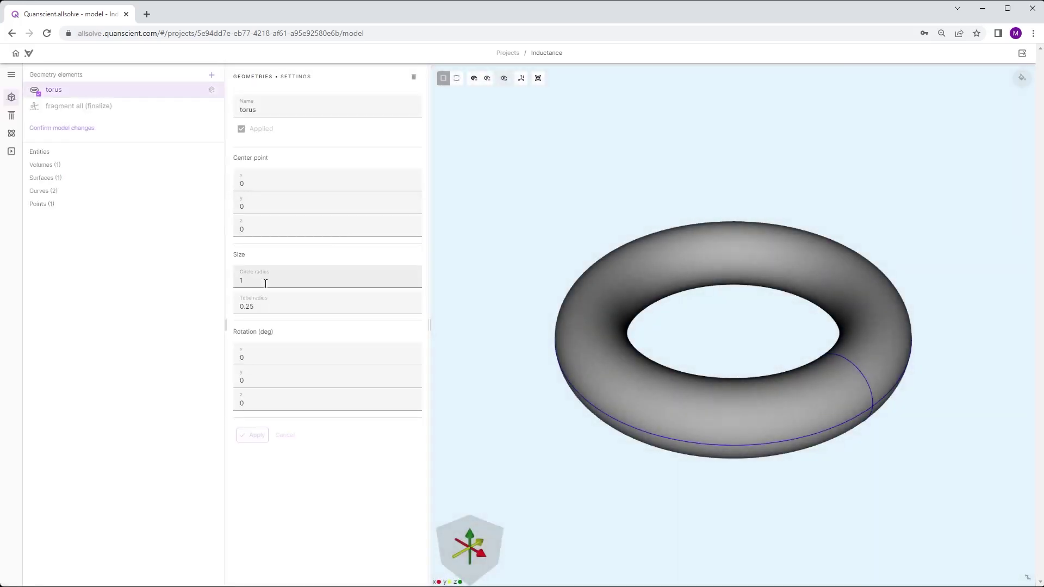
click(266, 284)
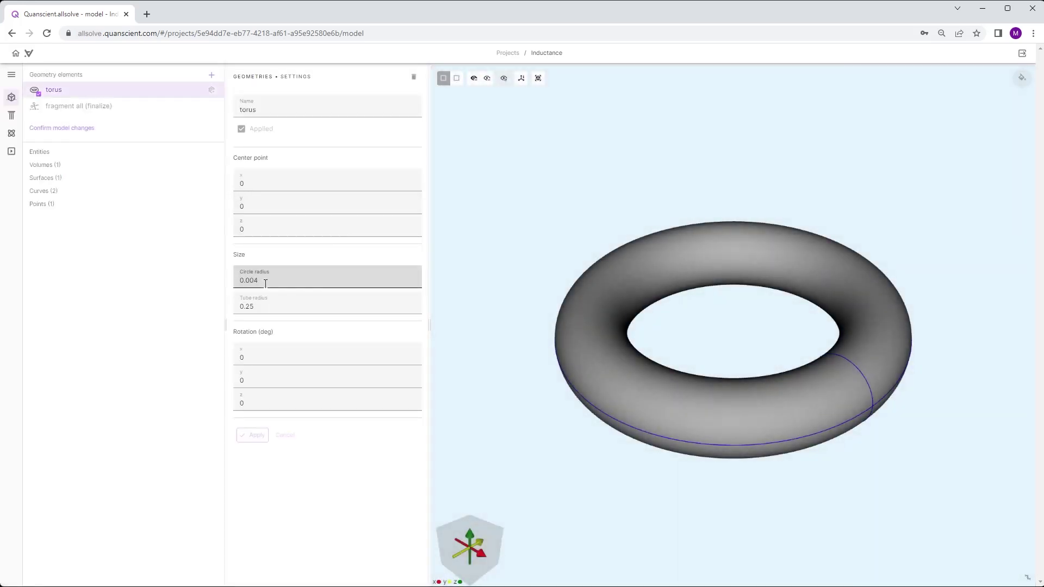
text(0.004)
click(266, 308)
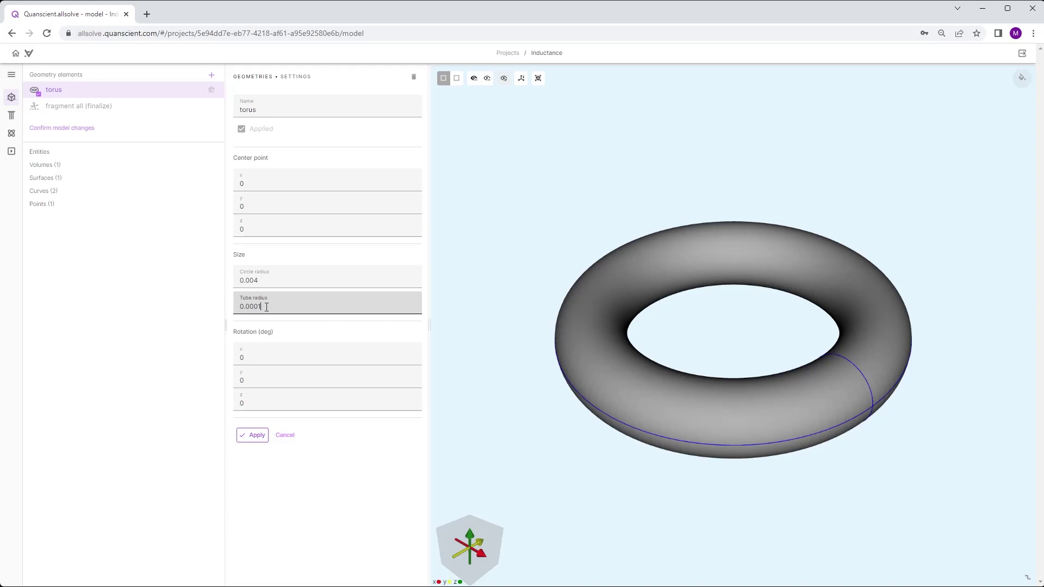
click(246, 438)
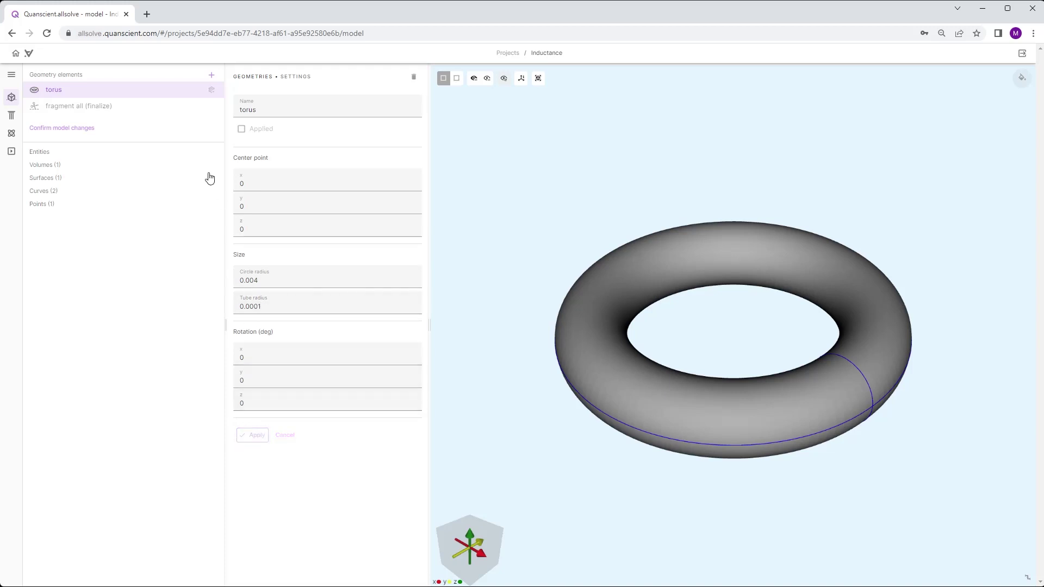
- Add a box centred at the origin with X, Y and Z sizes of 0.02
click(212, 77)
click(239, 126)
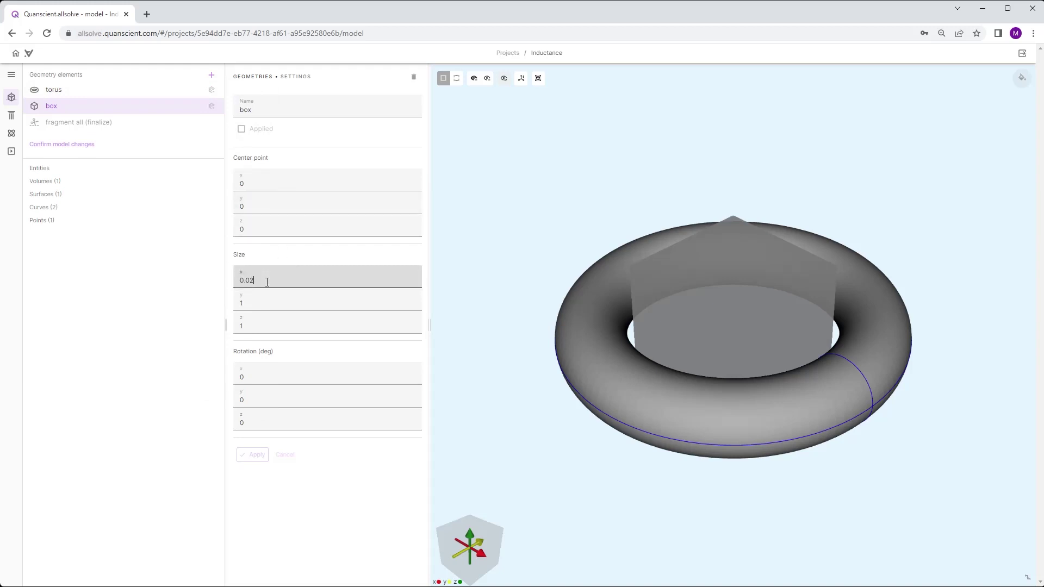
key(Tab)
text(0.02)
key(Tab)
text(0.02)
click(252, 455)
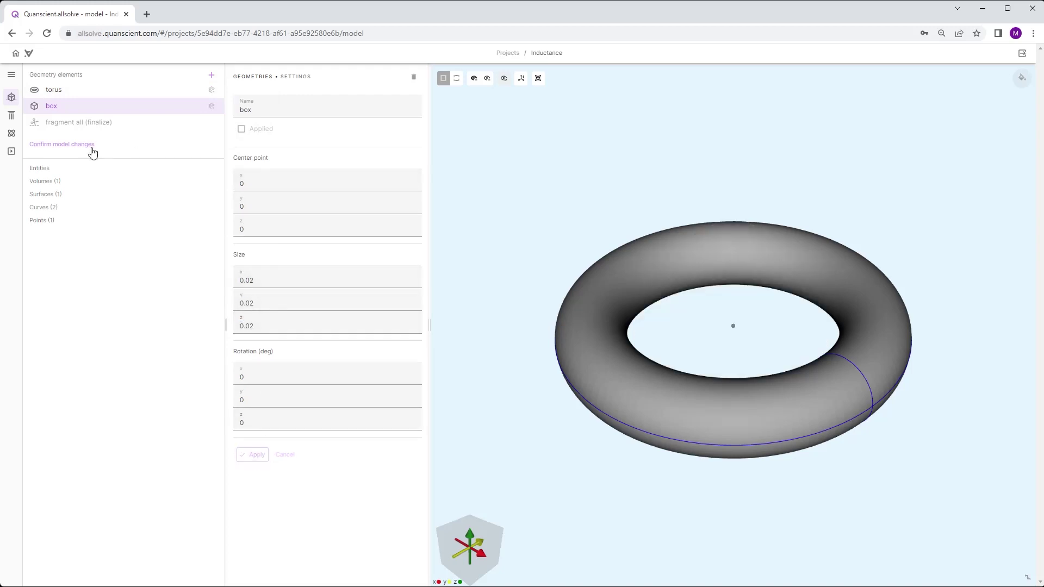
- Confirm the model changes and make the geometry display transparent so the torus shows inside the box
click(92, 149)
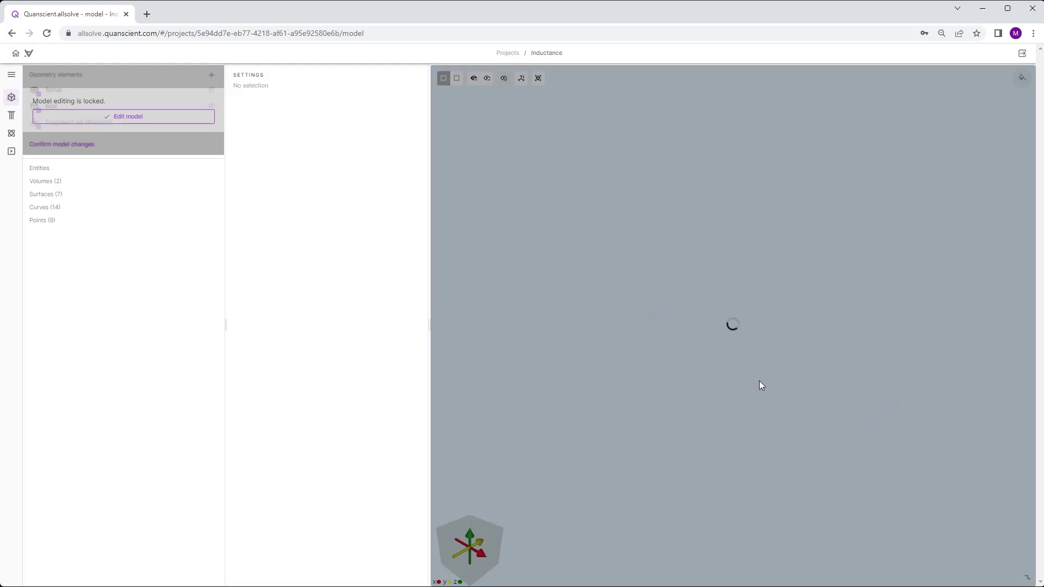
scroll(750, 348, up, 15)
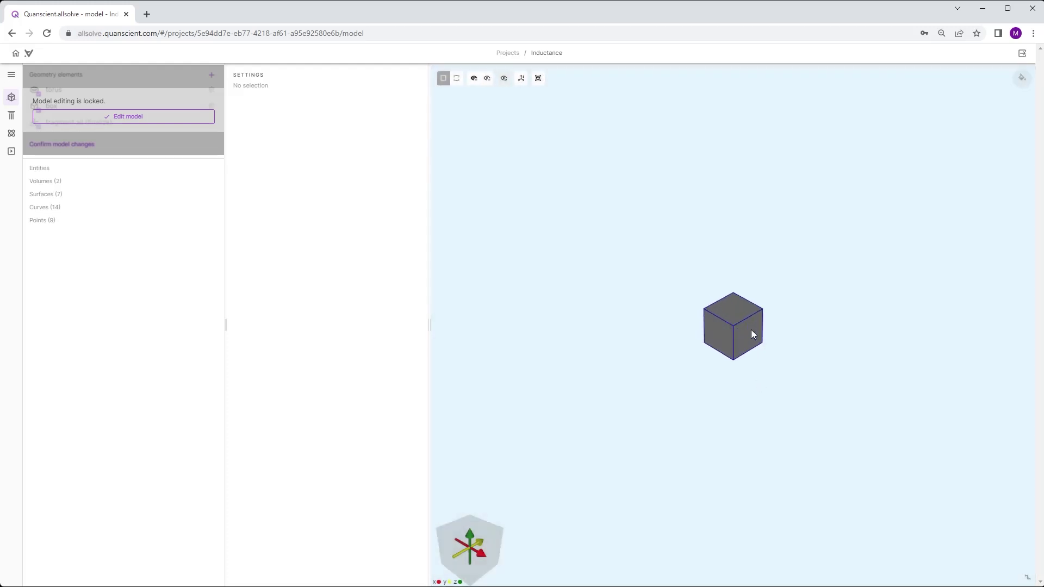
scroll(748, 333, up, 5)
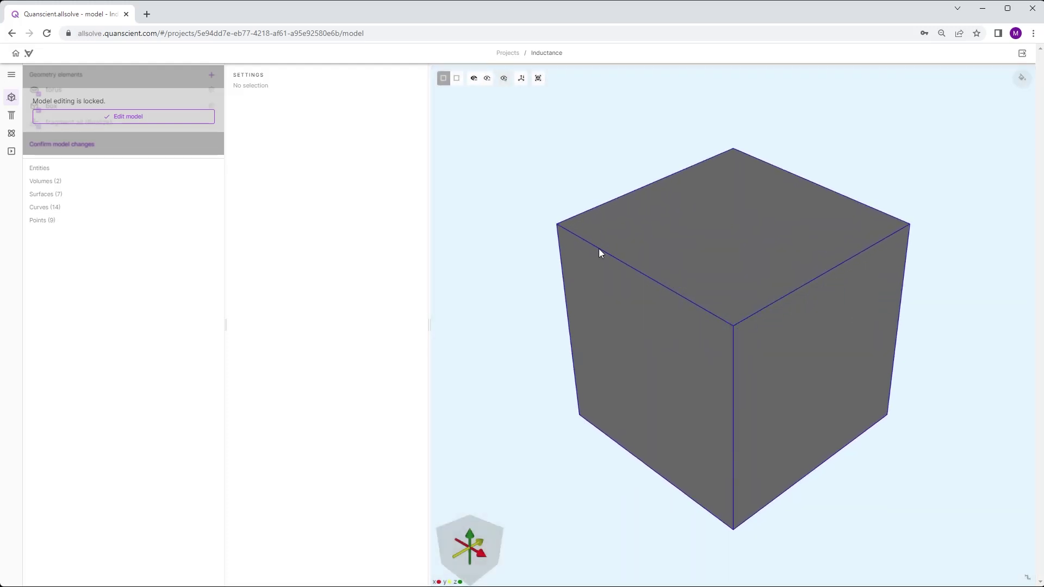
click(456, 79)
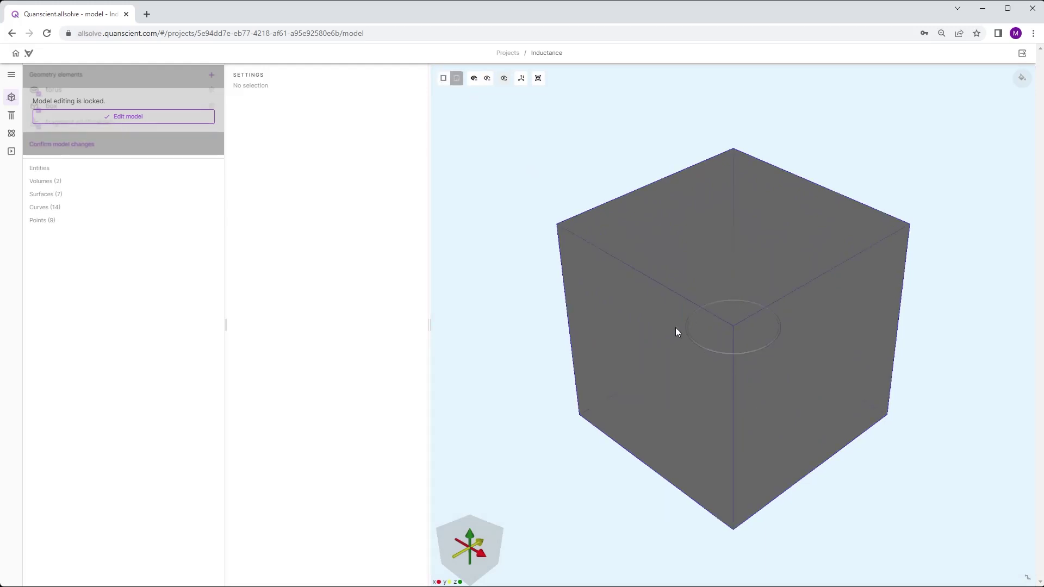
- Add the Air material and assign it to the box volume surrounding the torus
click(13, 118)
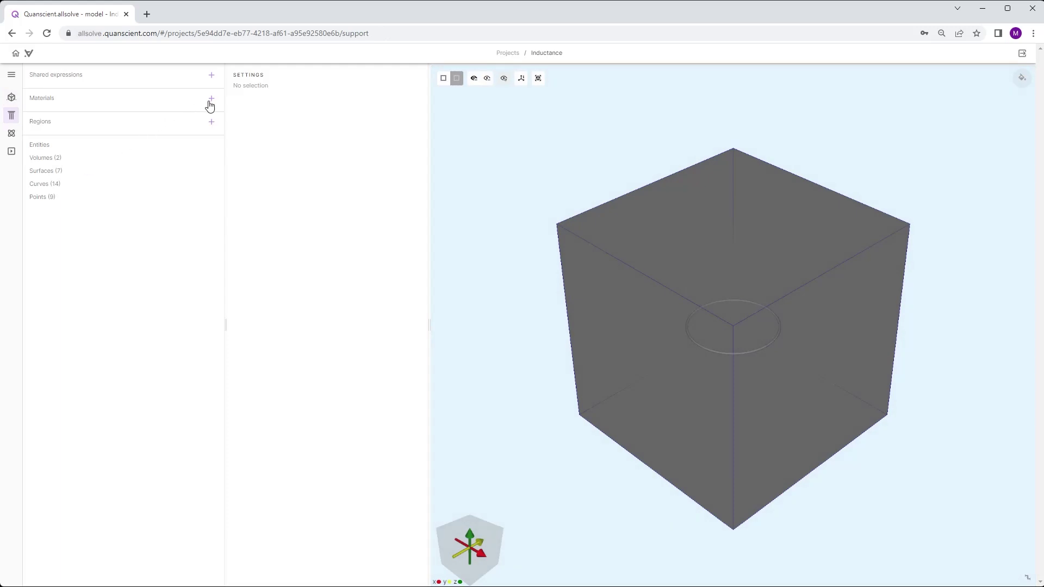
click(212, 98)
click(256, 200)
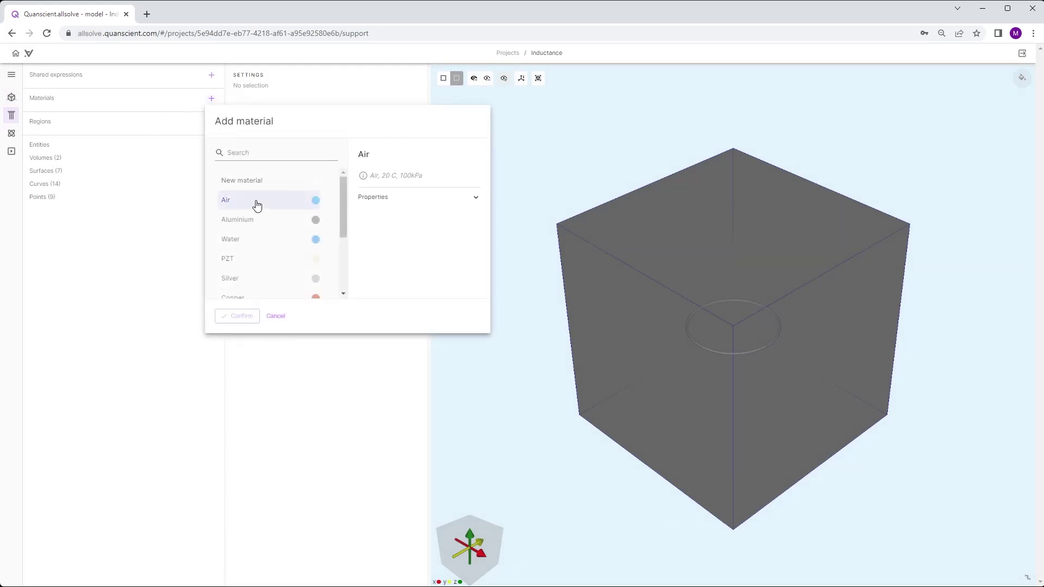
click(242, 317)
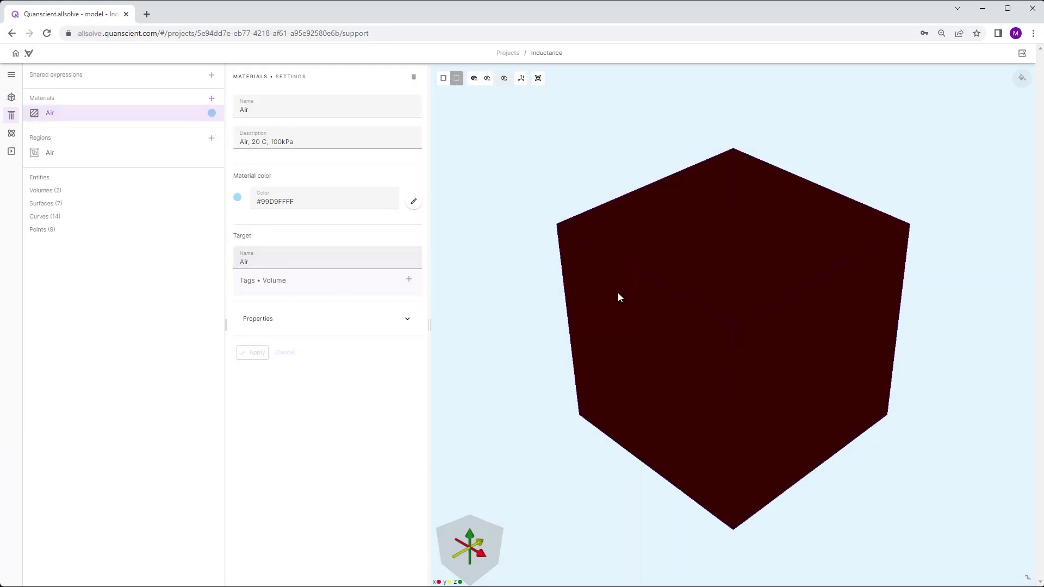
click(617, 294)
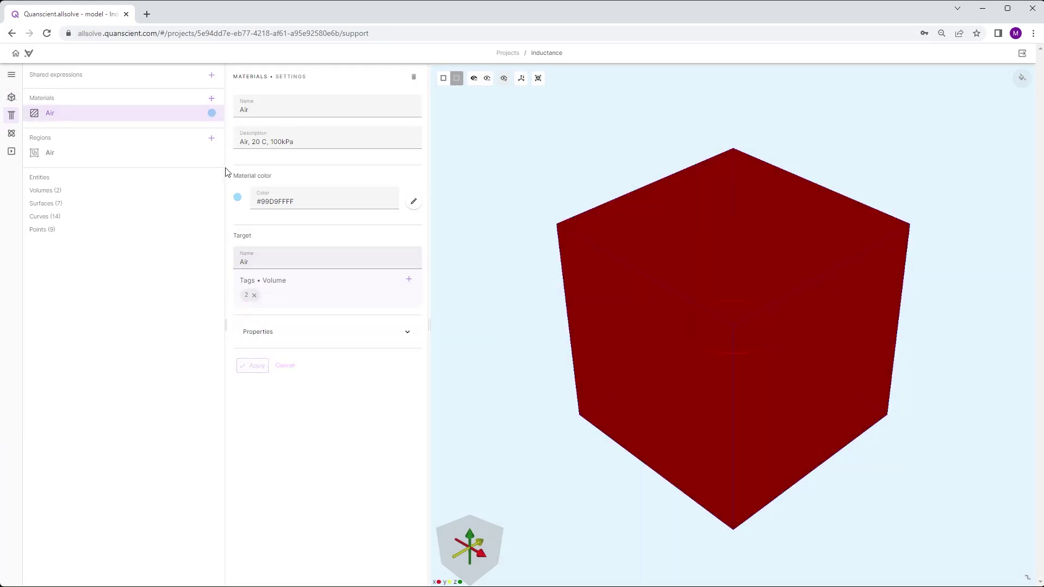
- Add the Copper material and assign it to the torus, volume 1
click(211, 98)
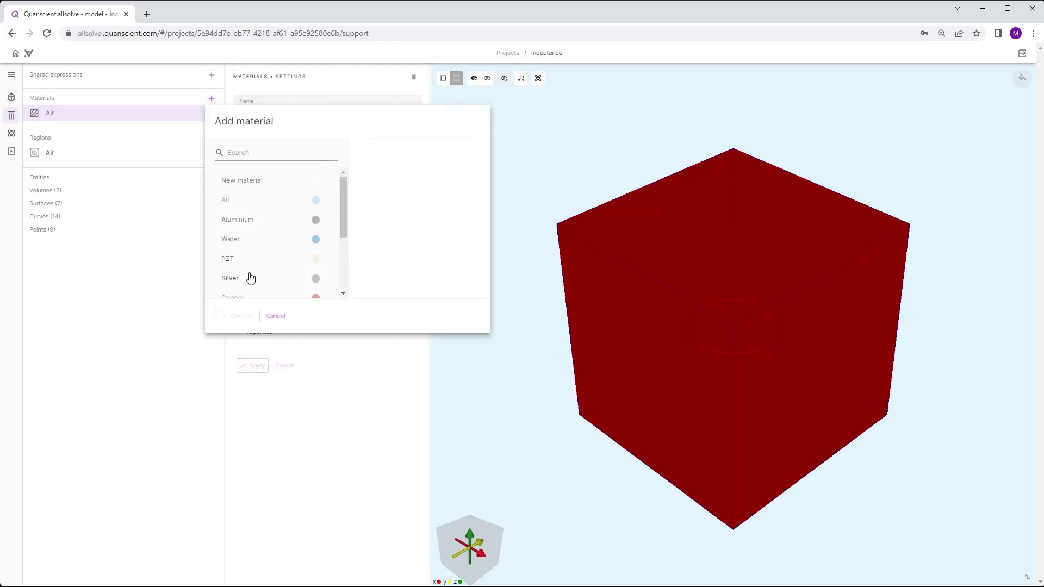
click(247, 299)
click(248, 317)
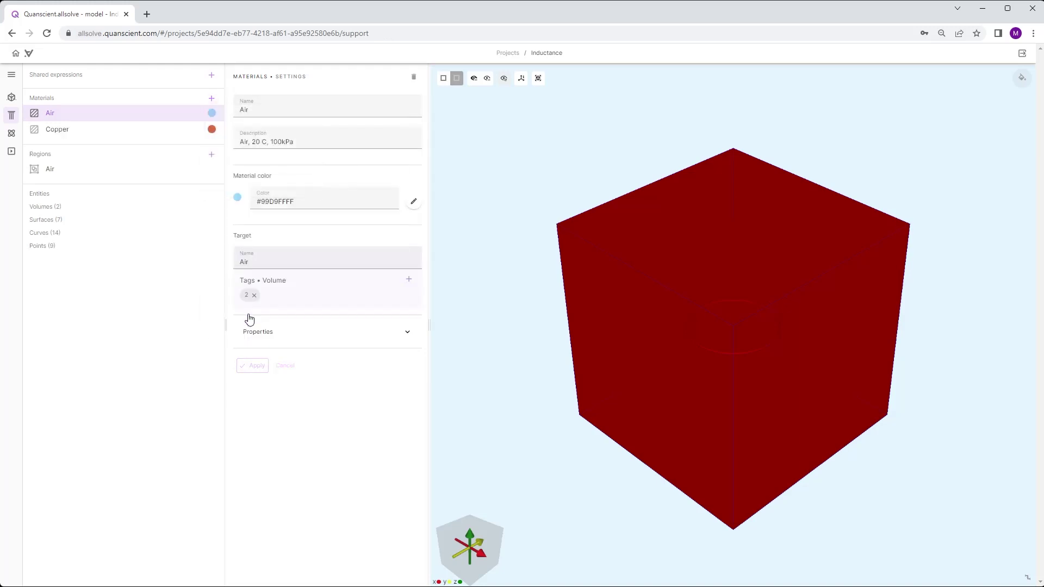
click(409, 280)
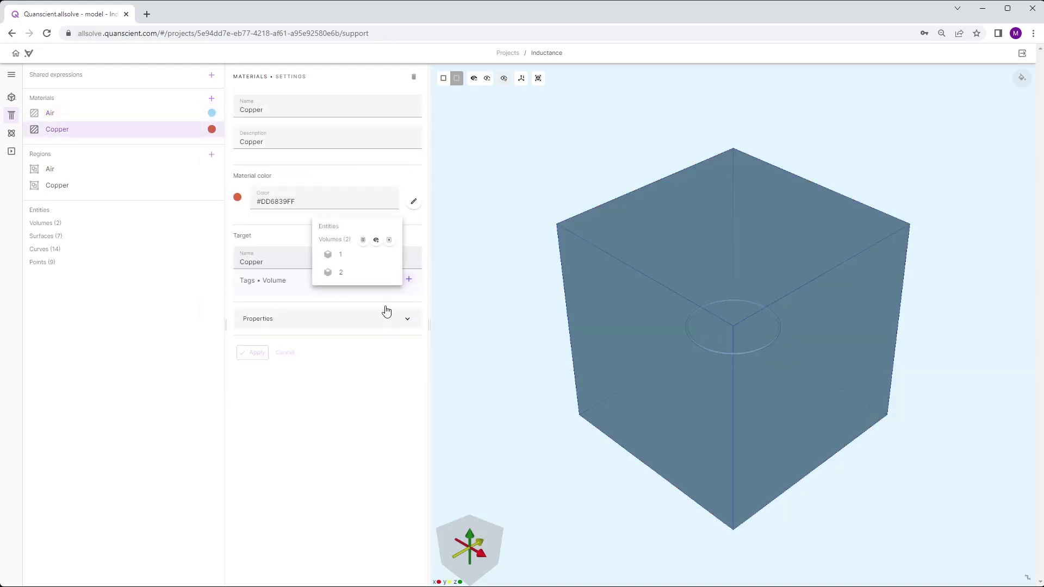
click(351, 258)
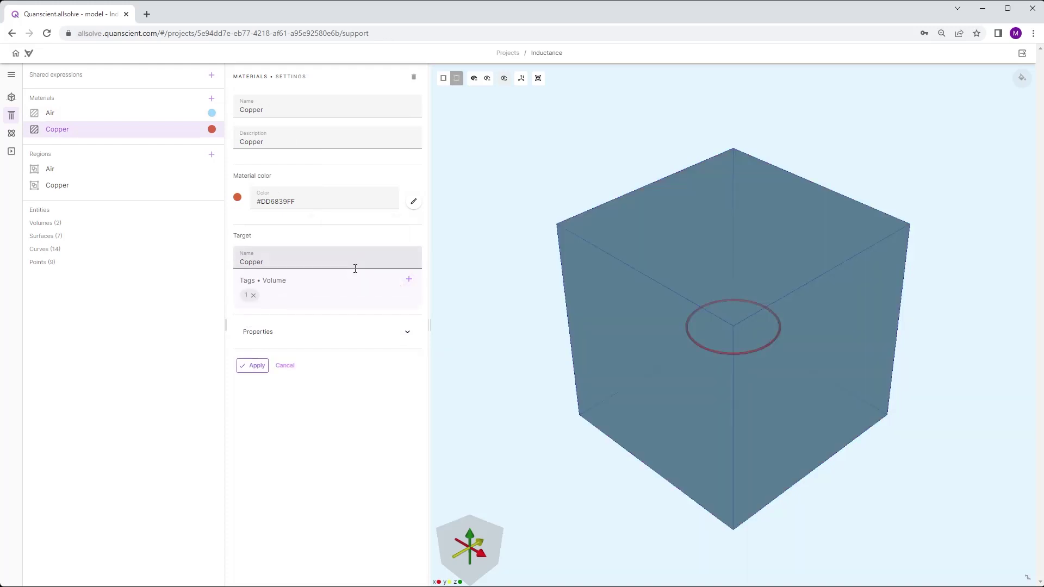
click(258, 372)
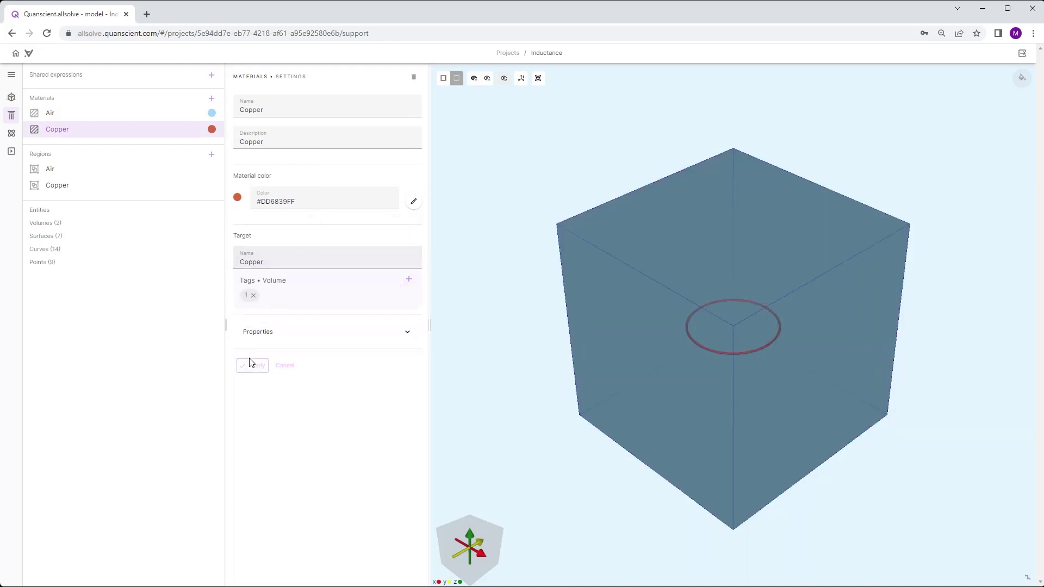
- Add Magnetism φ physics with Harmonic analysis and target it to the Air volume
click(15, 136)
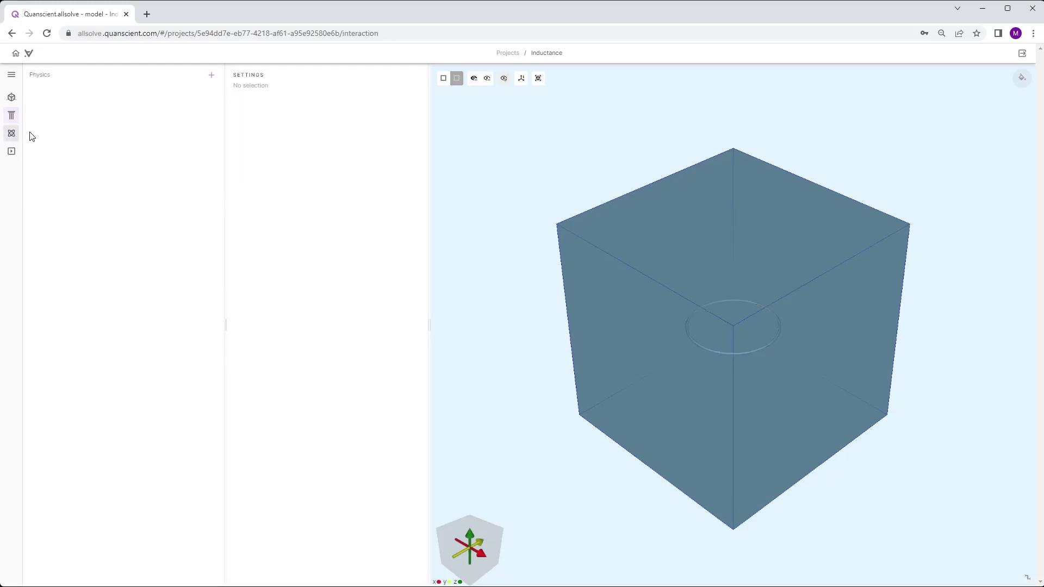
click(210, 81)
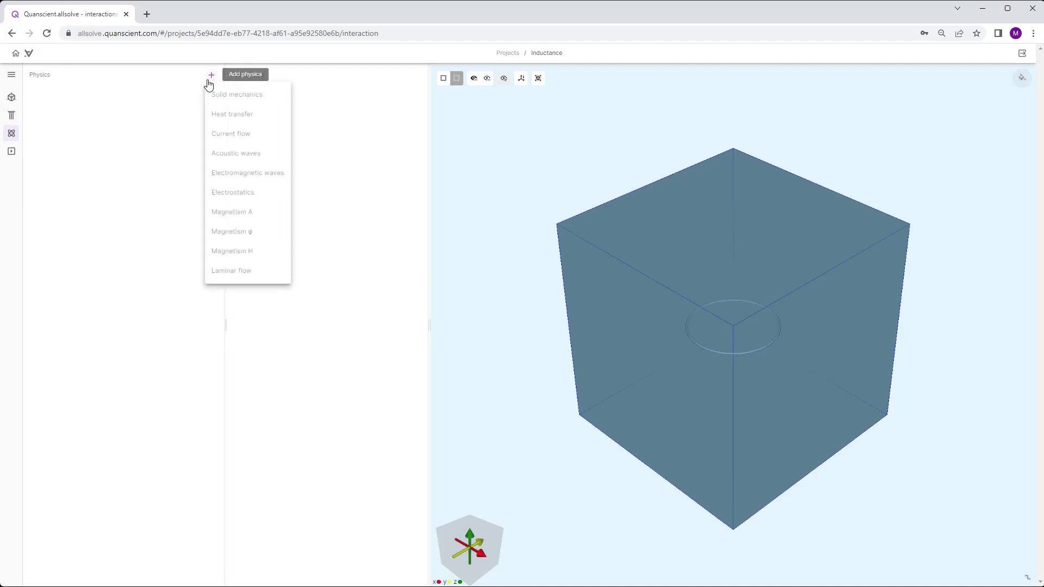
click(233, 232)
click(270, 121)
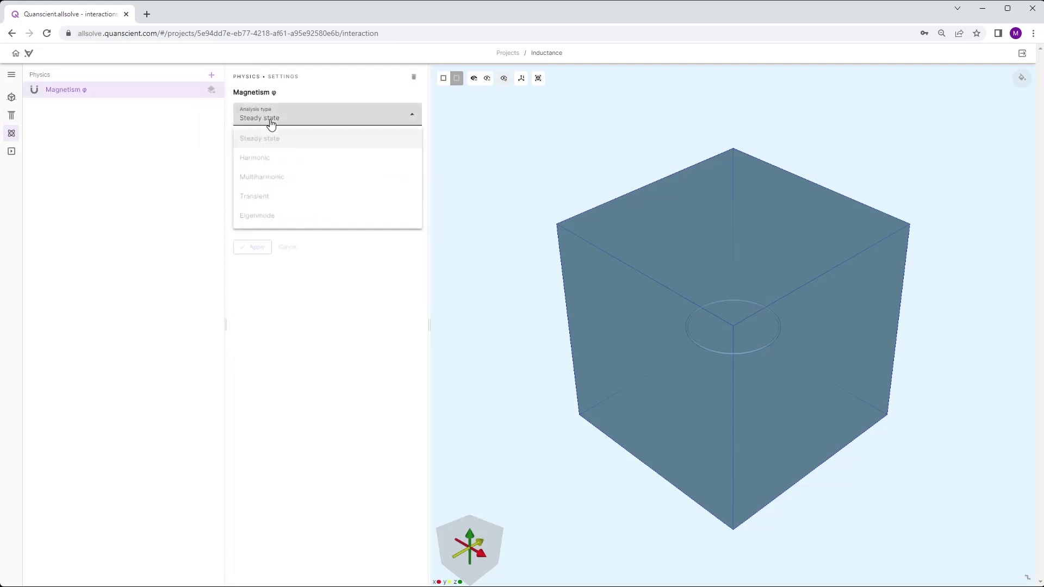
click(269, 159)
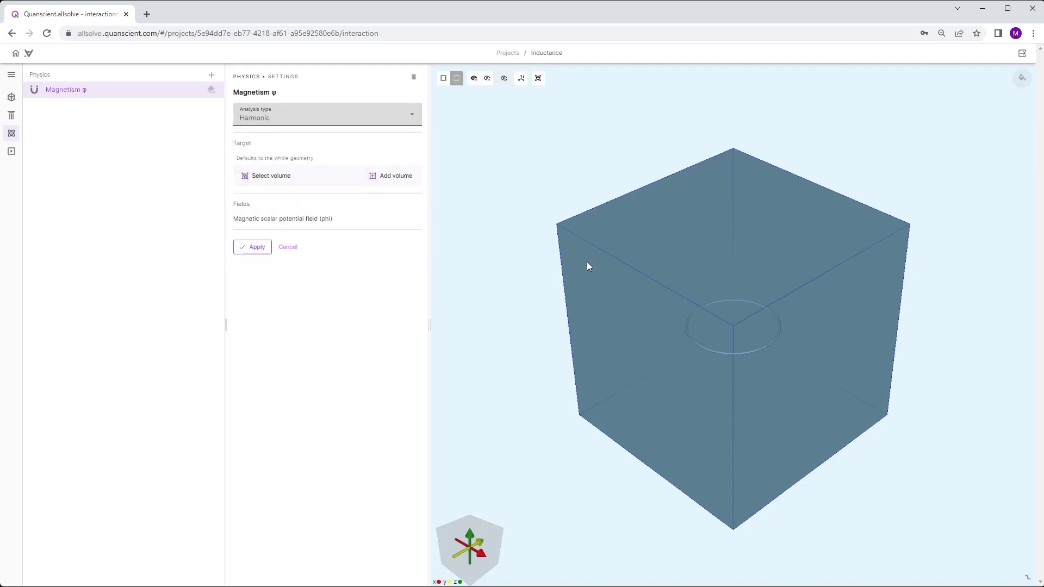
click(271, 176)
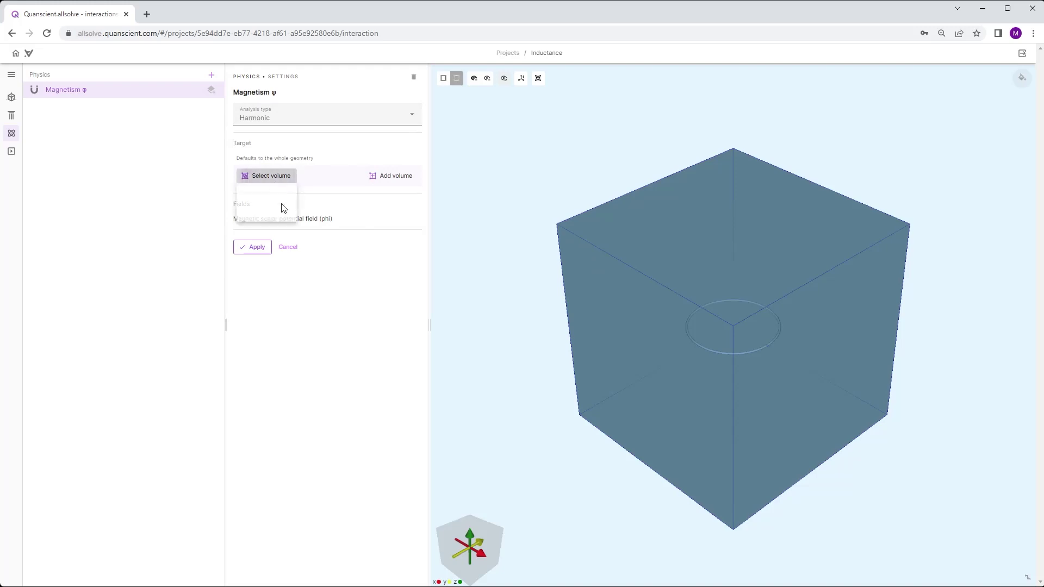
click(275, 203)
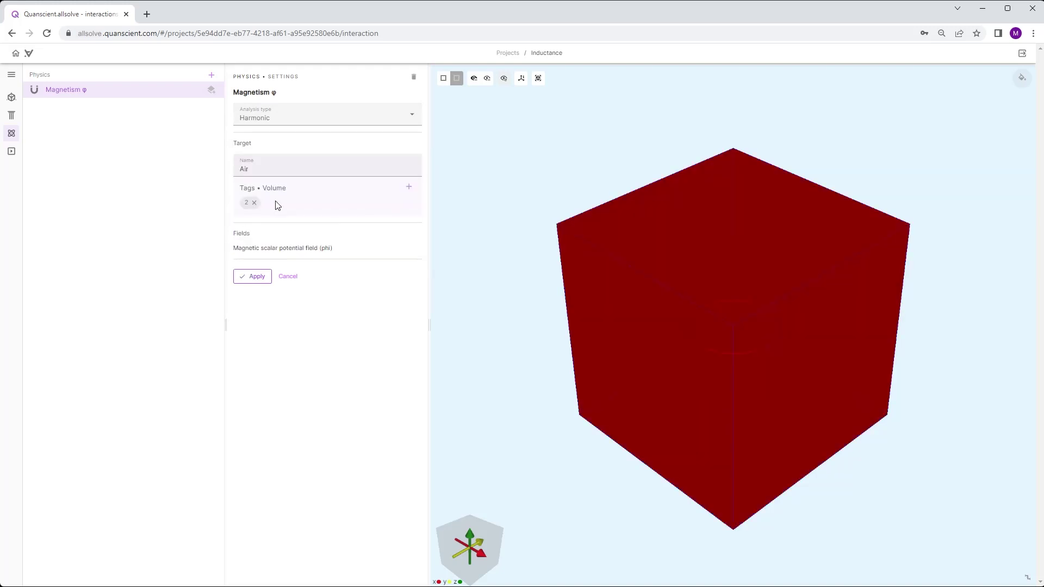
click(255, 280)
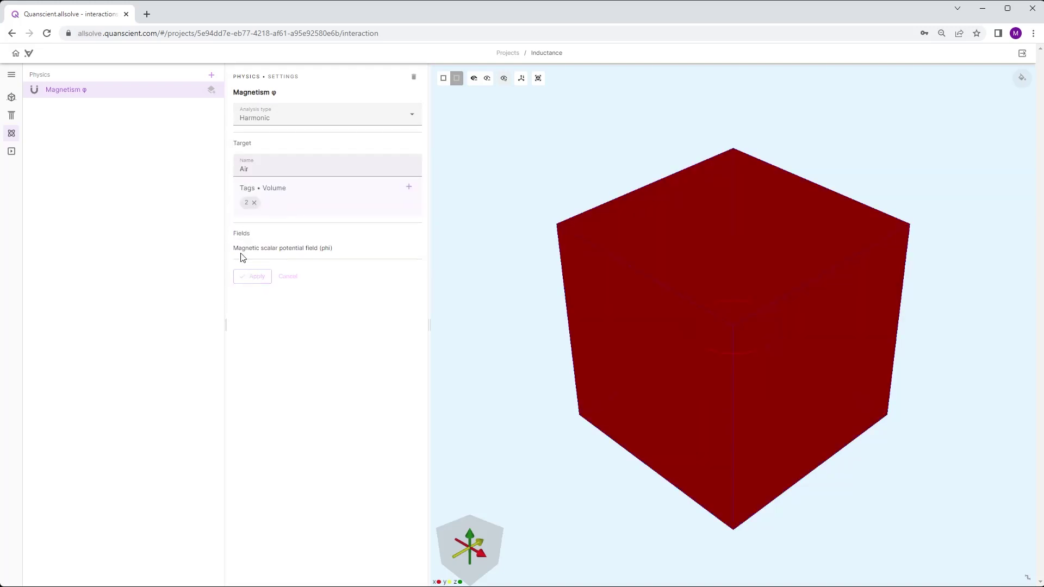
- Add Magnetism H physics with Harmonic analysis and target it to the Copper volume
click(211, 76)
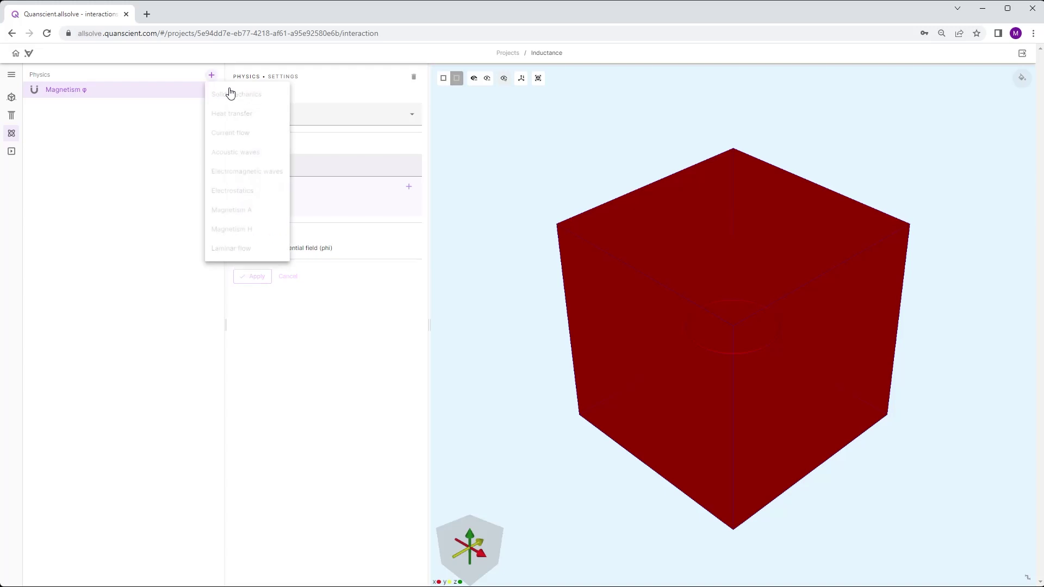
click(240, 232)
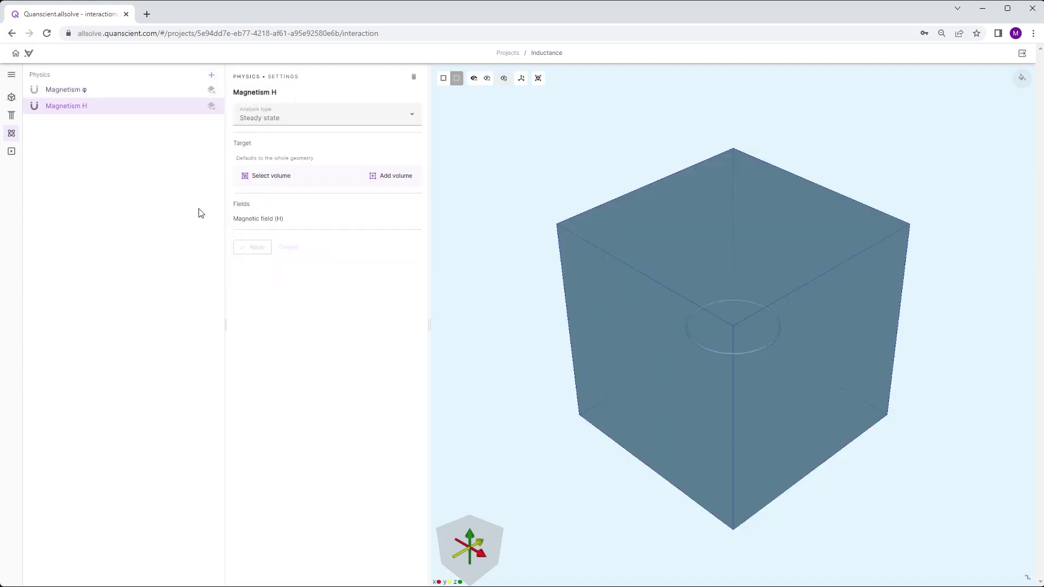
click(250, 118)
click(261, 159)
click(265, 177)
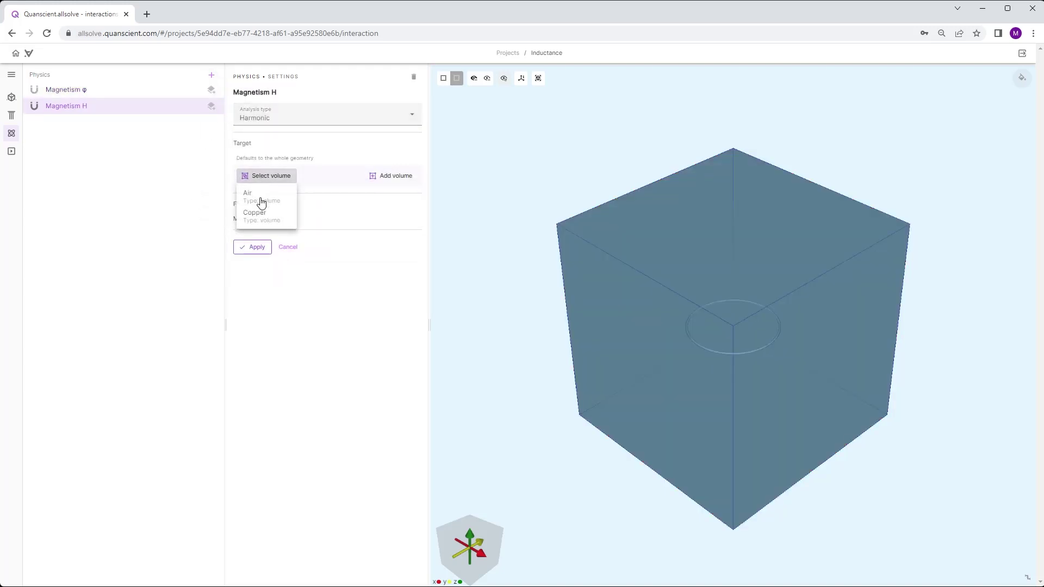
click(263, 222)
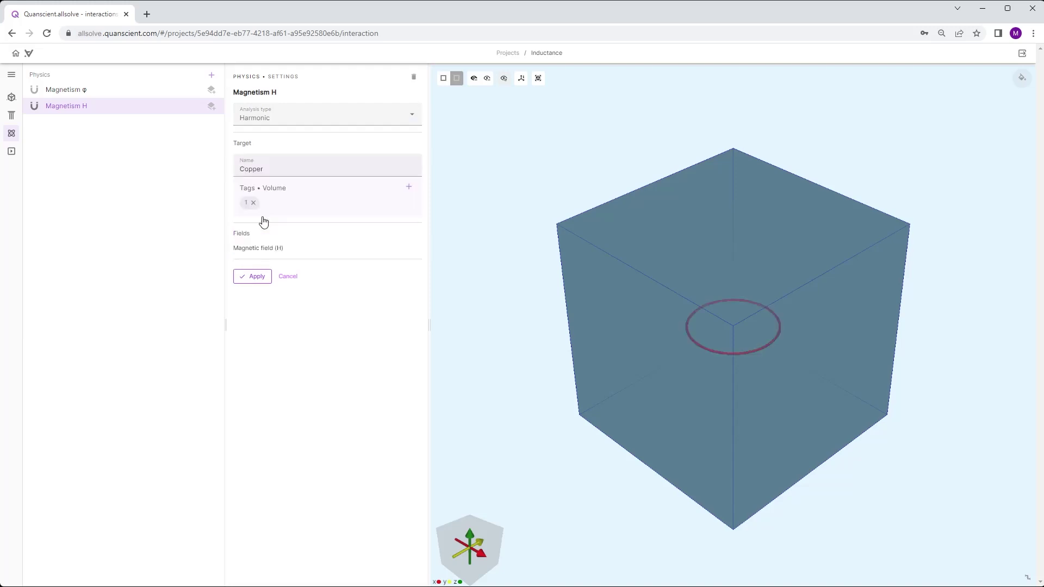
click(252, 277)
- Add an H-φ coupling interaction to the Magnetism H physics and apply it
click(211, 108)
click(217, 157)
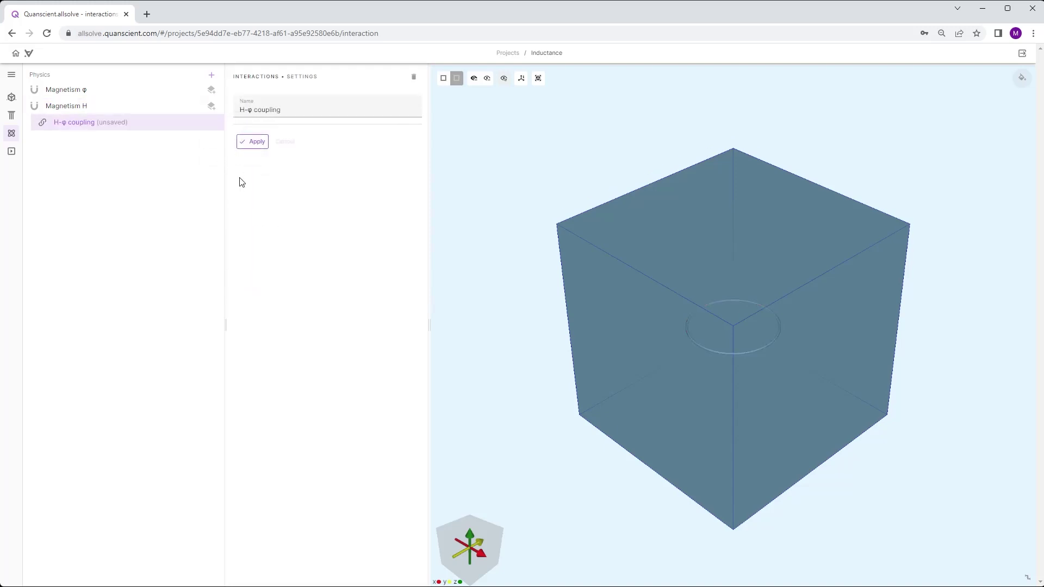
click(256, 142)
- Add a Constraint interaction to Magnetism φ and target it to the outer box surfaces 2 through 7
click(211, 90)
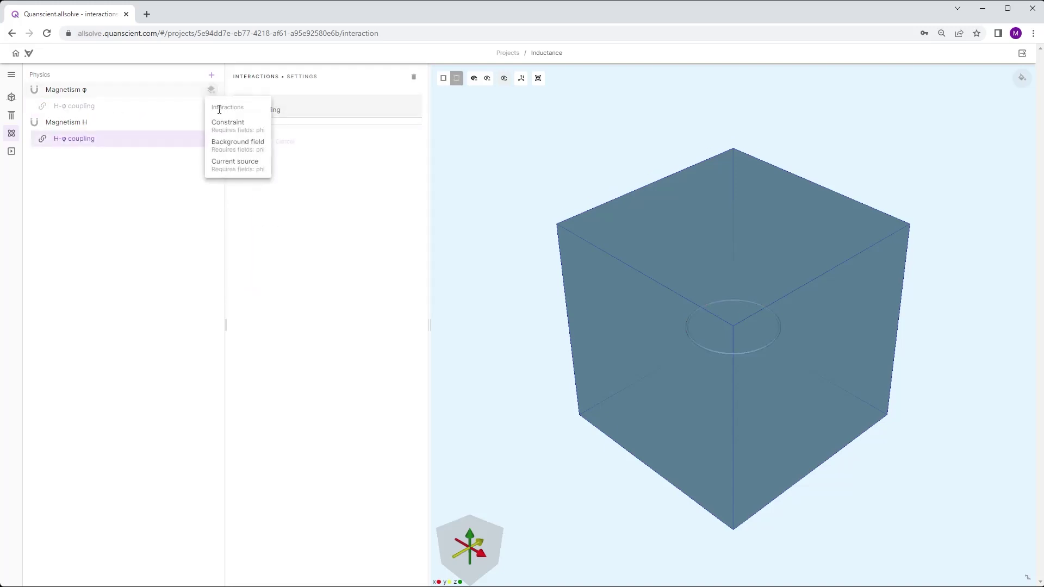
click(222, 124)
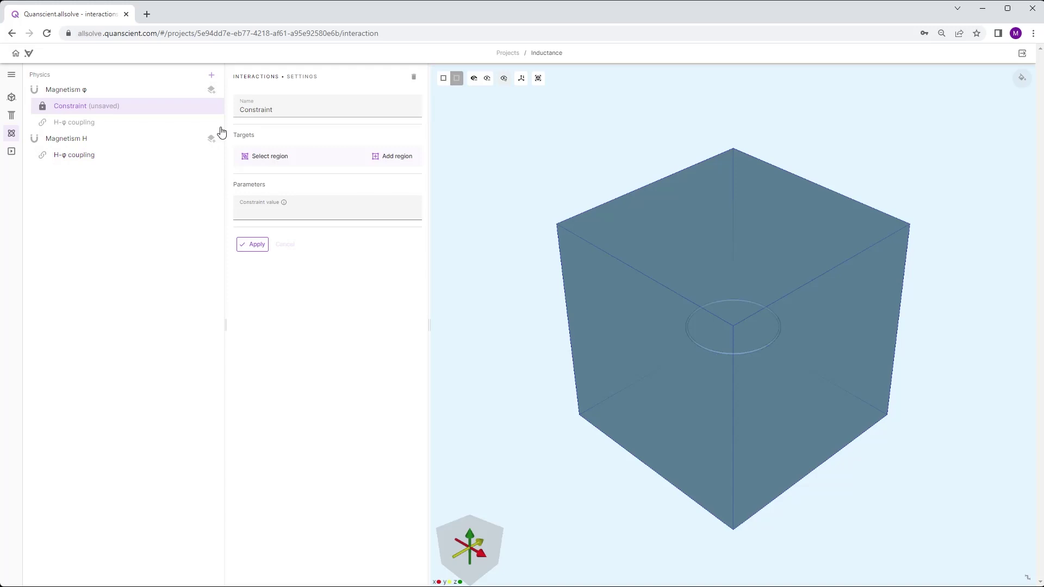
click(378, 161)
click(388, 215)
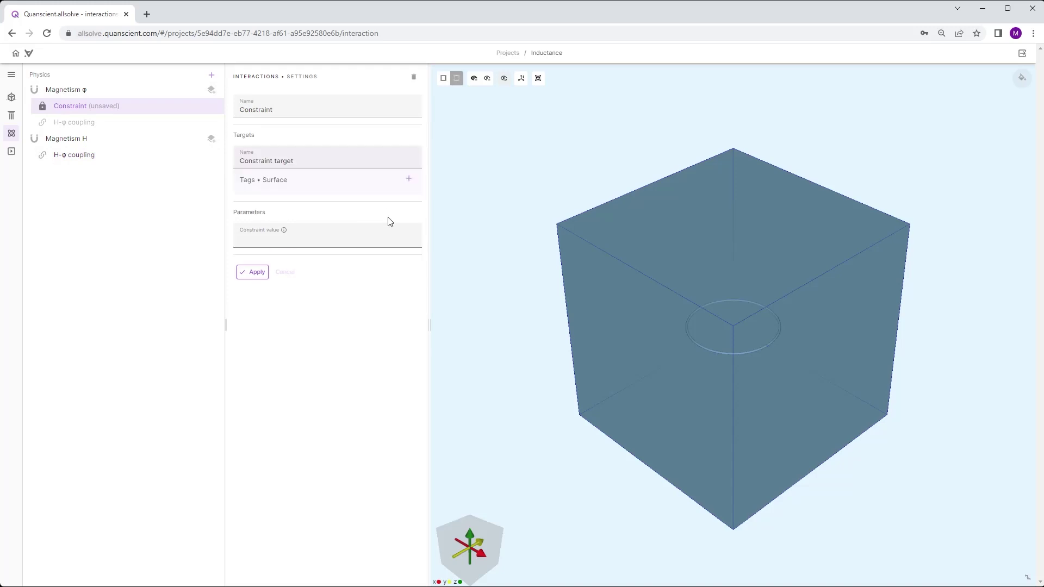
click(409, 180)
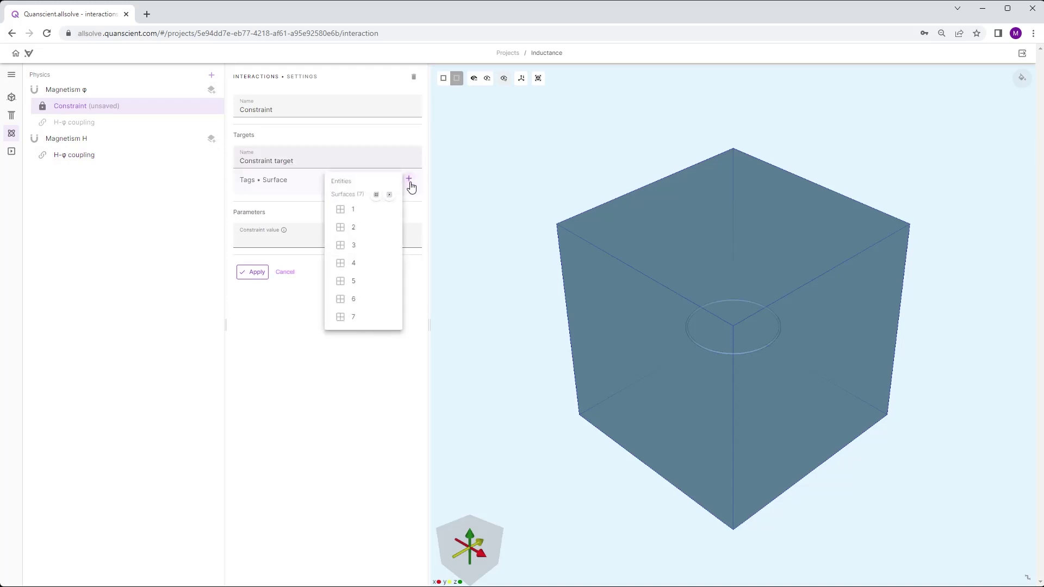
click(377, 195)
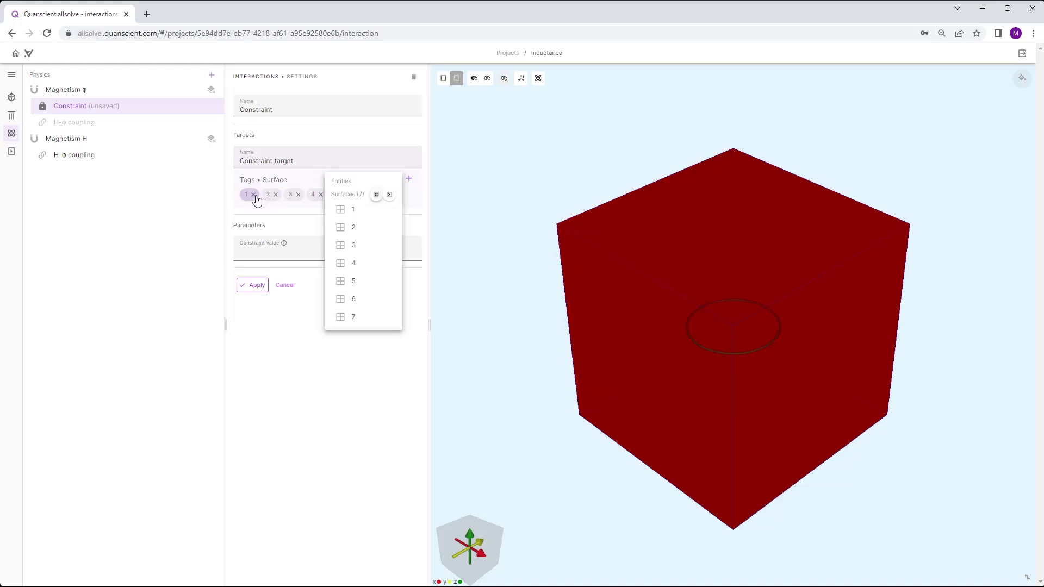
click(254, 195)
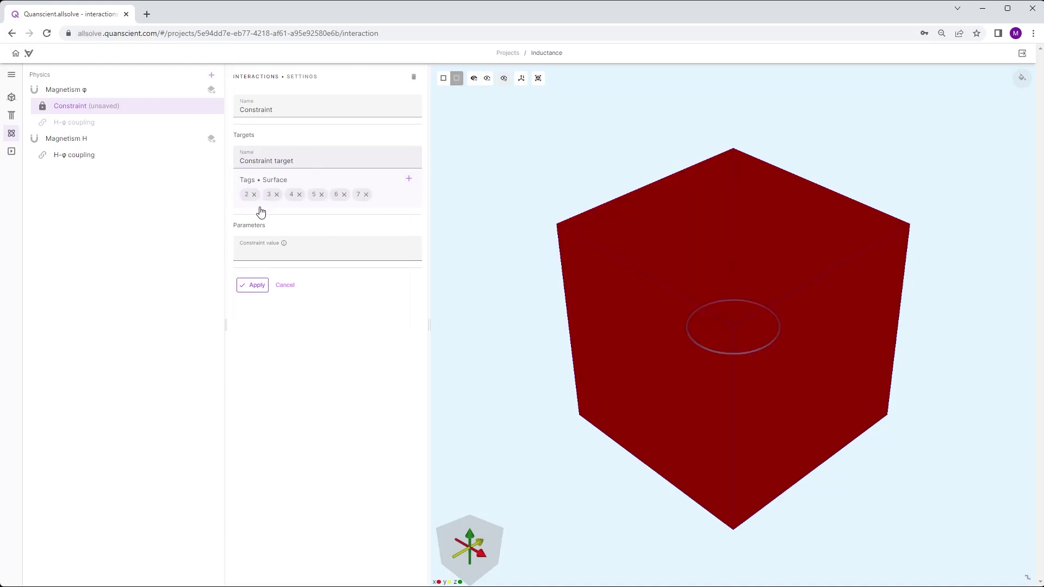
- Set the constraint value to 0 and apply the constraint
click(282, 255)
text(0)
click(256, 285)
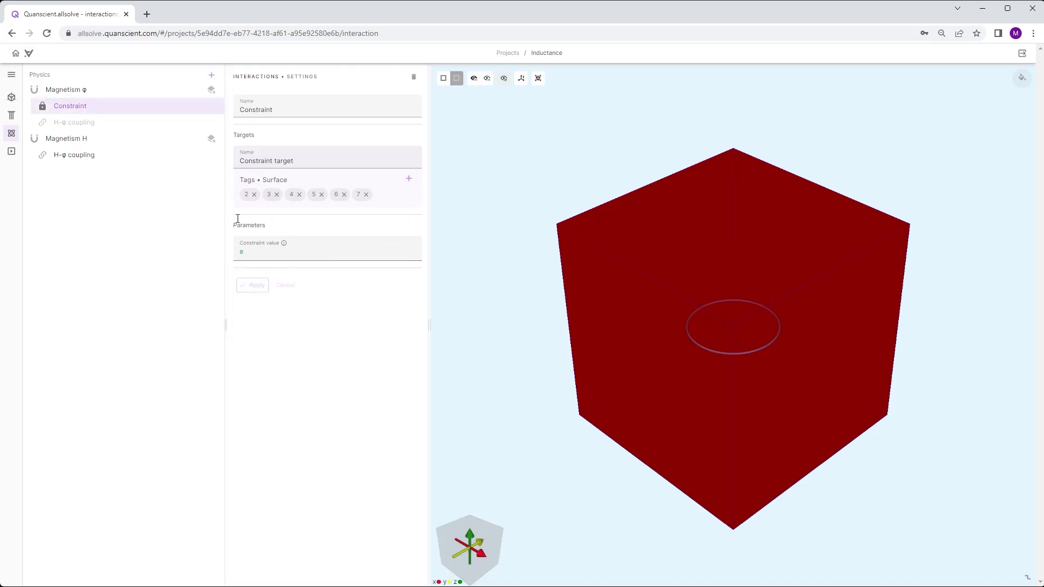
- Add a Current source interaction to Magnetism φ with curve 2 around the torus cross-section as its circulation loop
click(212, 92)
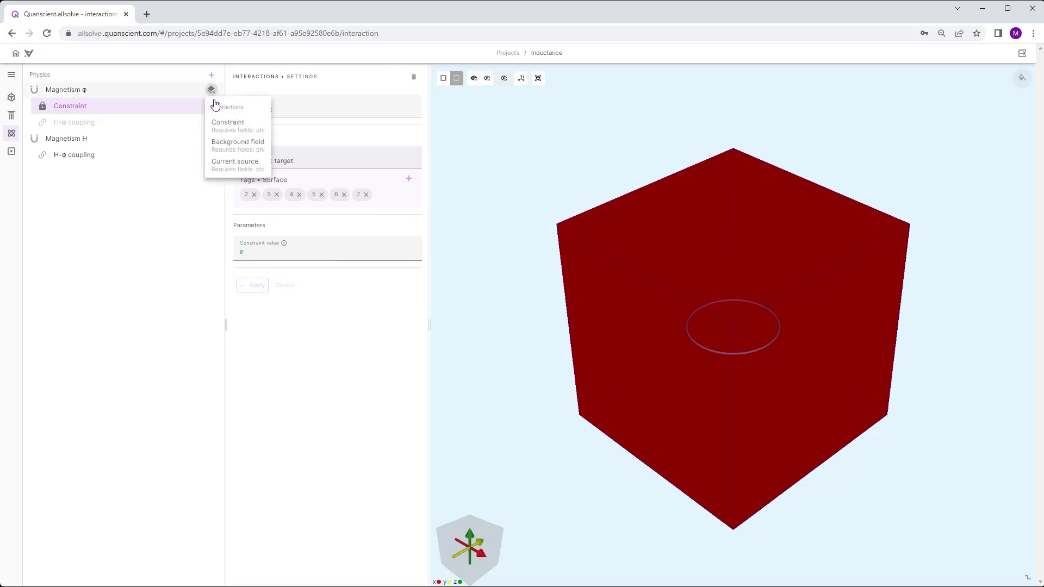
click(236, 164)
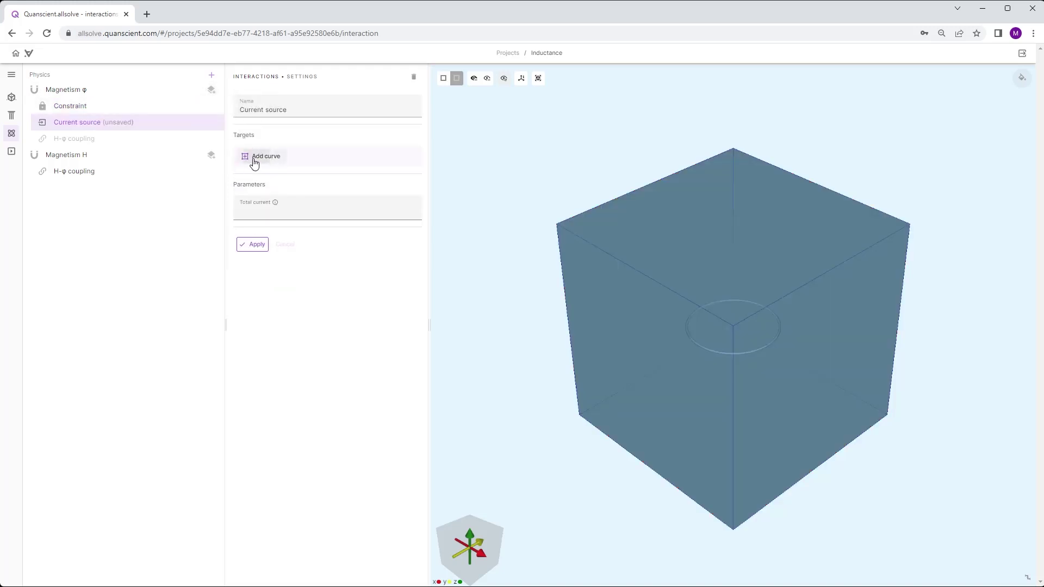
click(252, 161)
scroll(838, 359, up, 12)
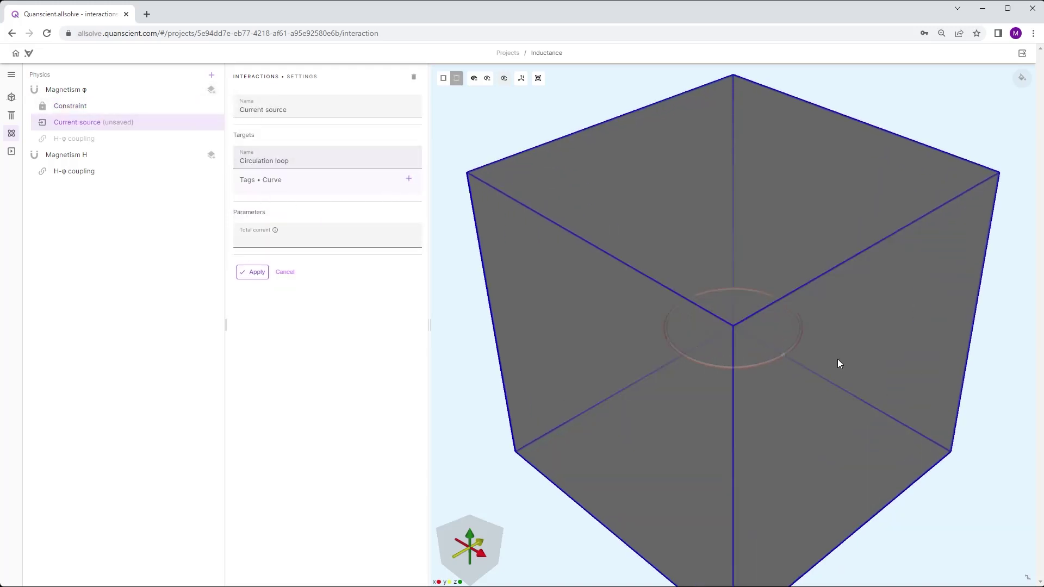
drag(854, 410, 674, 375)
click(409, 183)
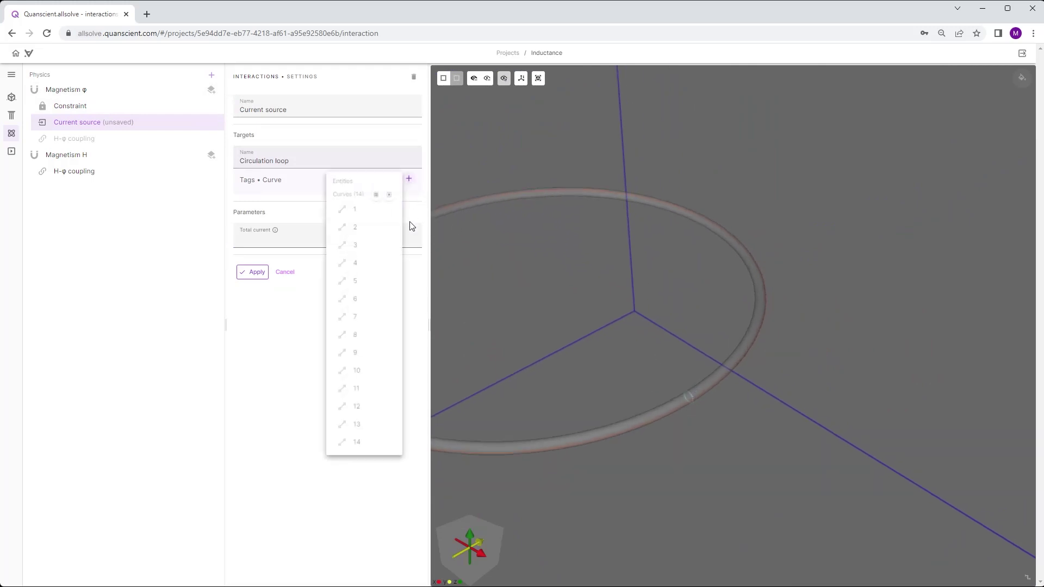
click(366, 231)
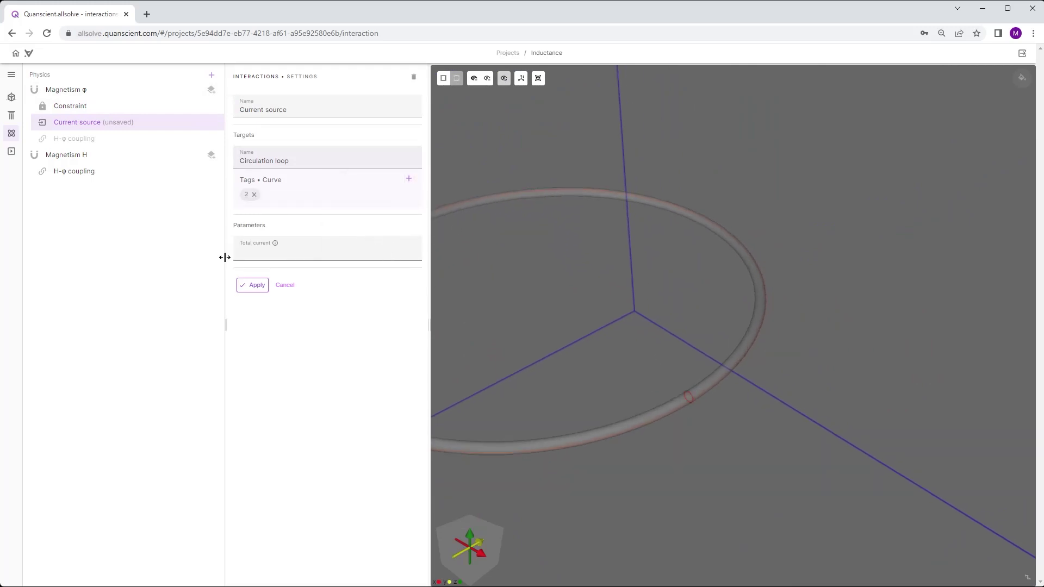
- Set the current source's total current to sn(1), apply it, and inspect the circulation loop on the torus
click(261, 255)
text(sn(1))
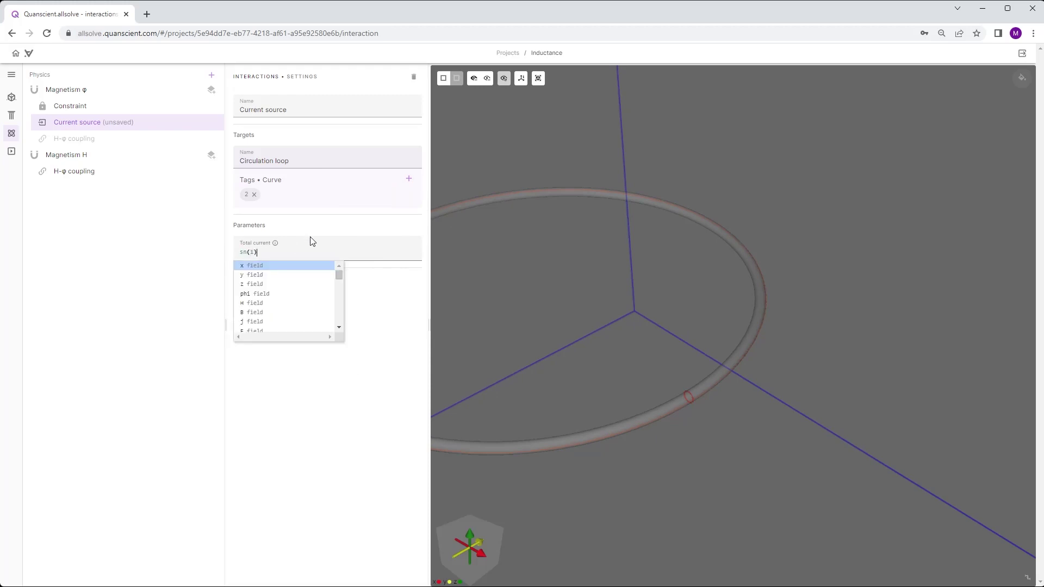
key(Escape)
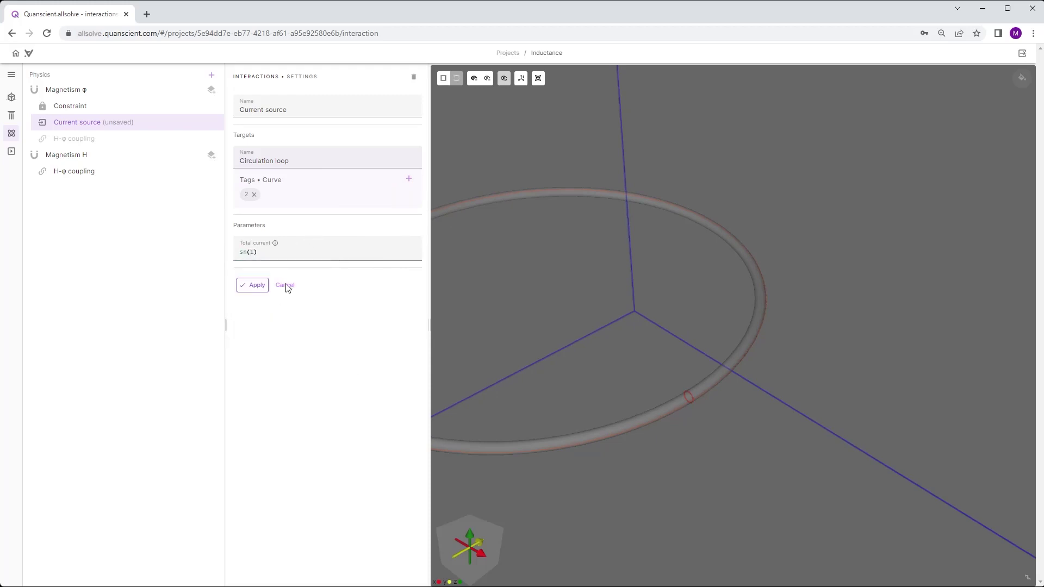
click(253, 285)
scroll(687, 412, up, 5)
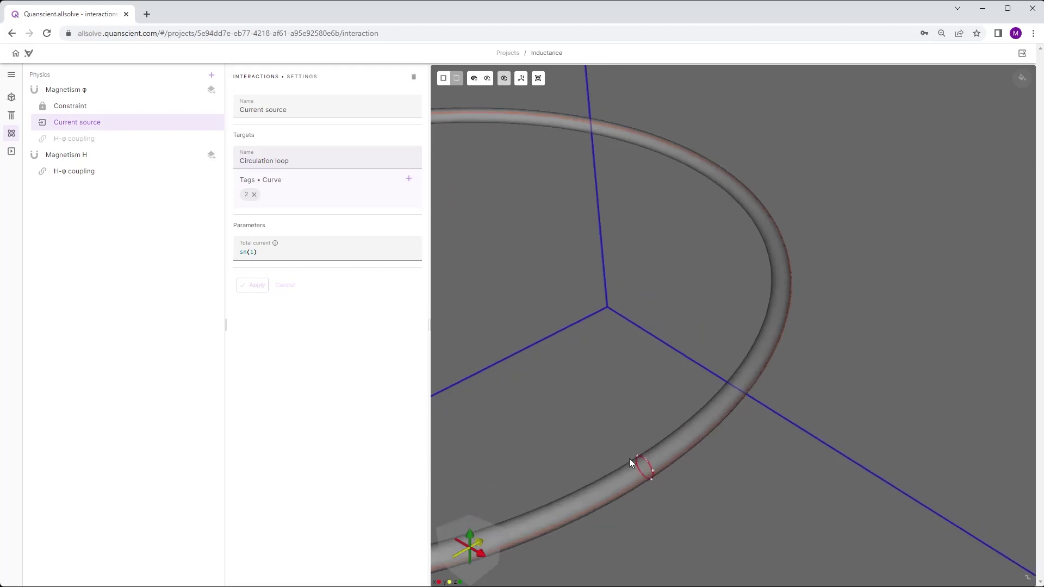
drag(643, 453, 698, 393)
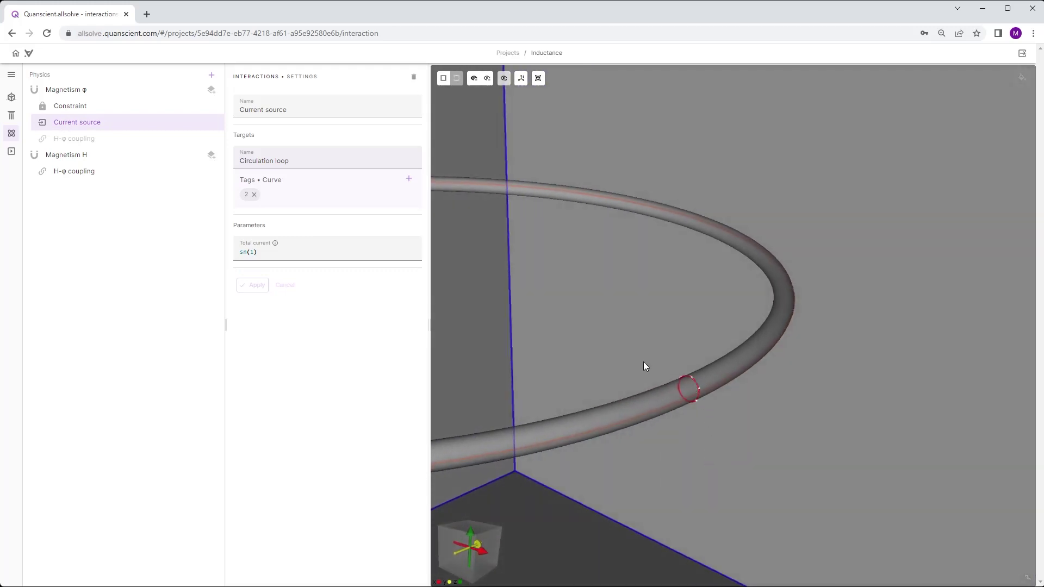
- Create a simulation with a fundamental frequency of 50 Hz and a node count of 4, and apply the settings
click(11, 152)
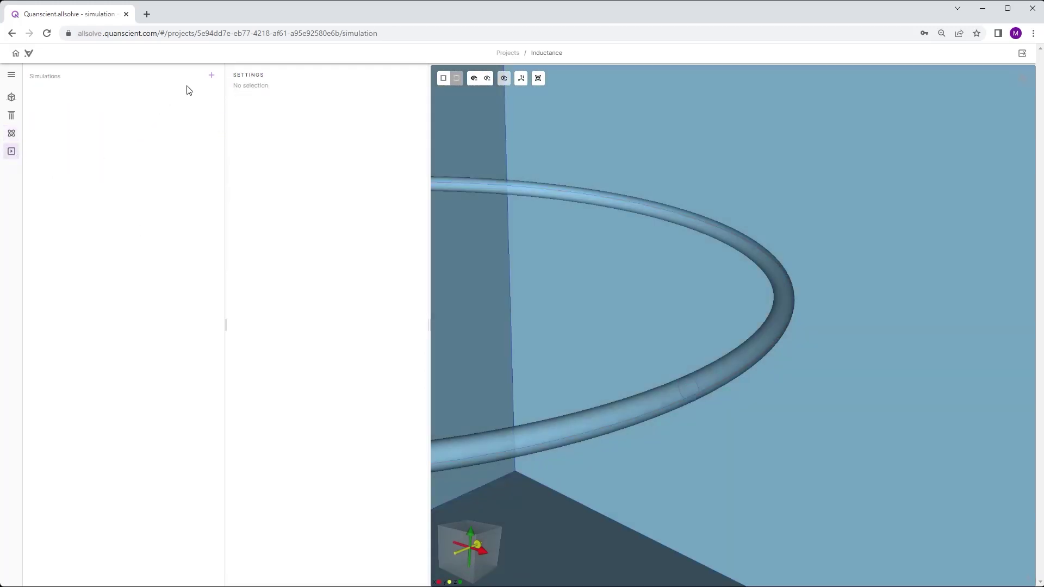
click(210, 77)
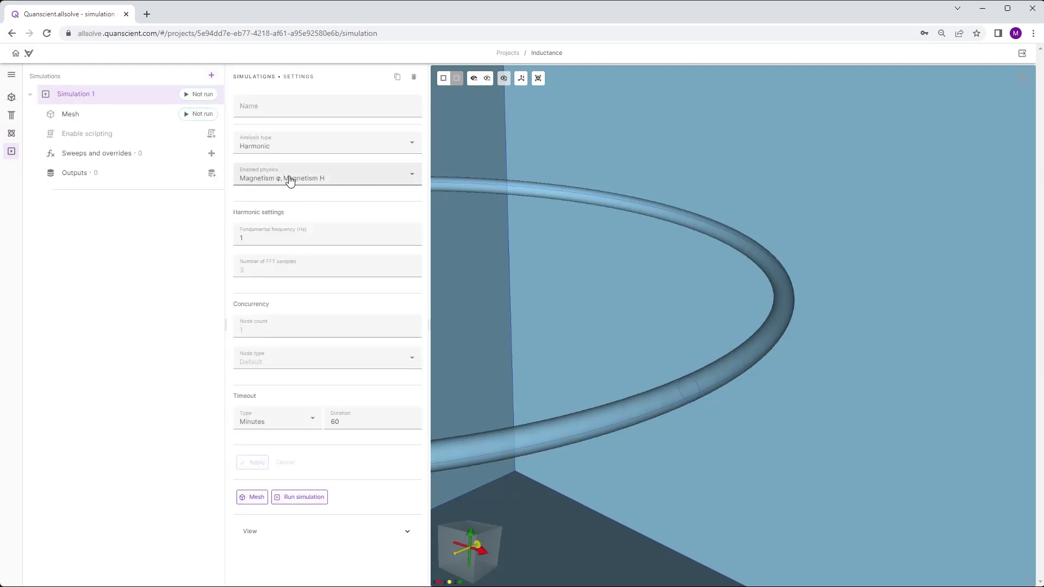
double_click(266, 238)
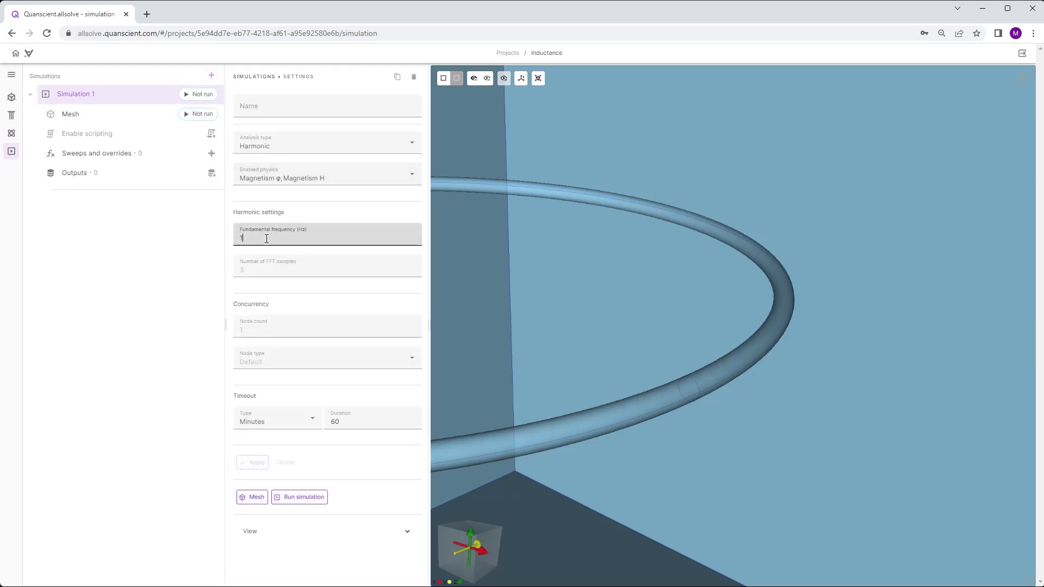
text(50)
scroll(782, 309, down, 10)
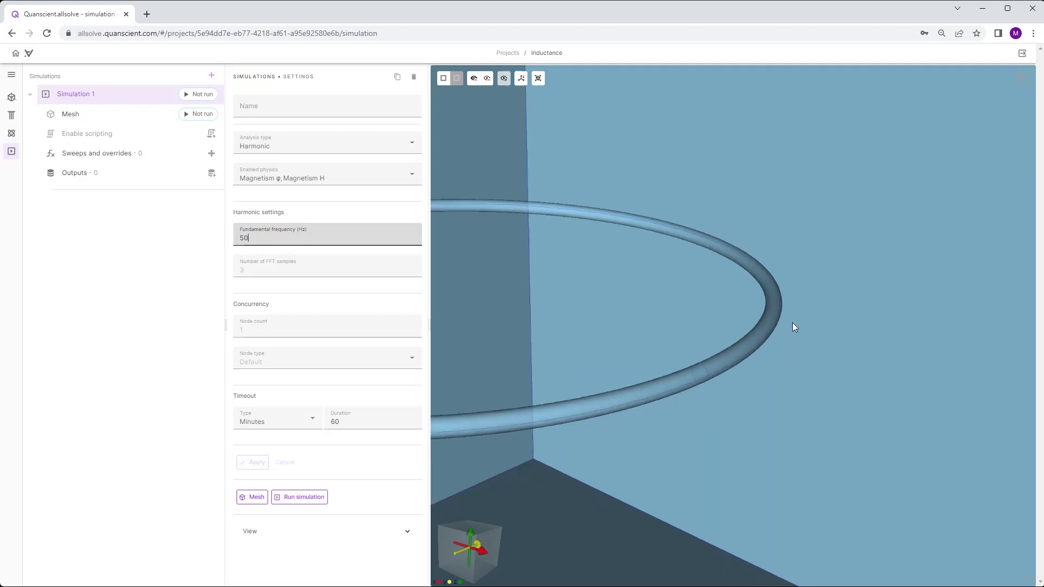
scroll(779, 306, down, 3)
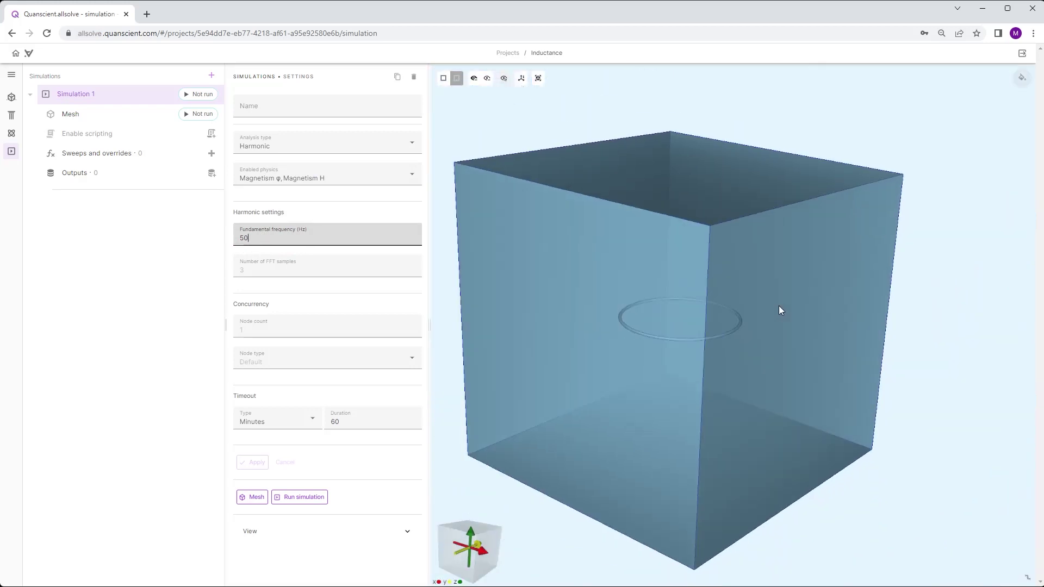
click(289, 328)
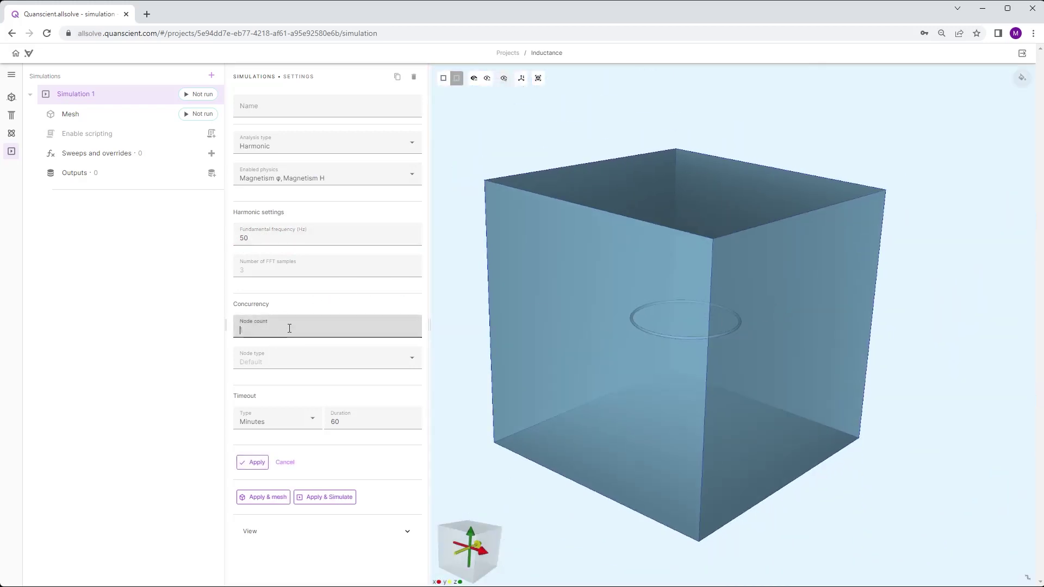
text(4)
click(257, 464)
- Configure the mesh with Expert settings, scale factor 0.1 and curvature enhancement 50, apply it, and start meshing
click(118, 116)
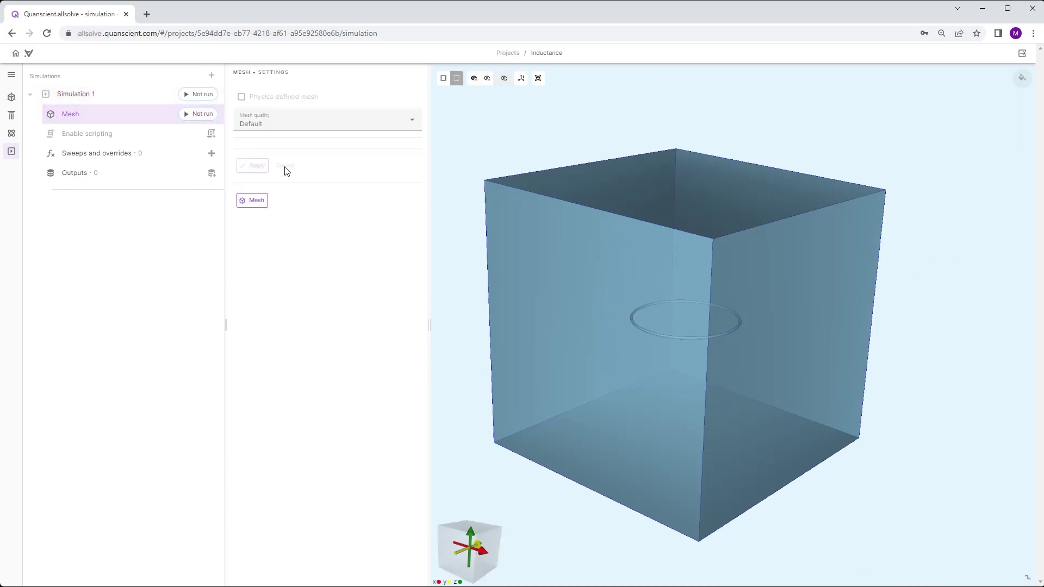
click(278, 126)
click(268, 146)
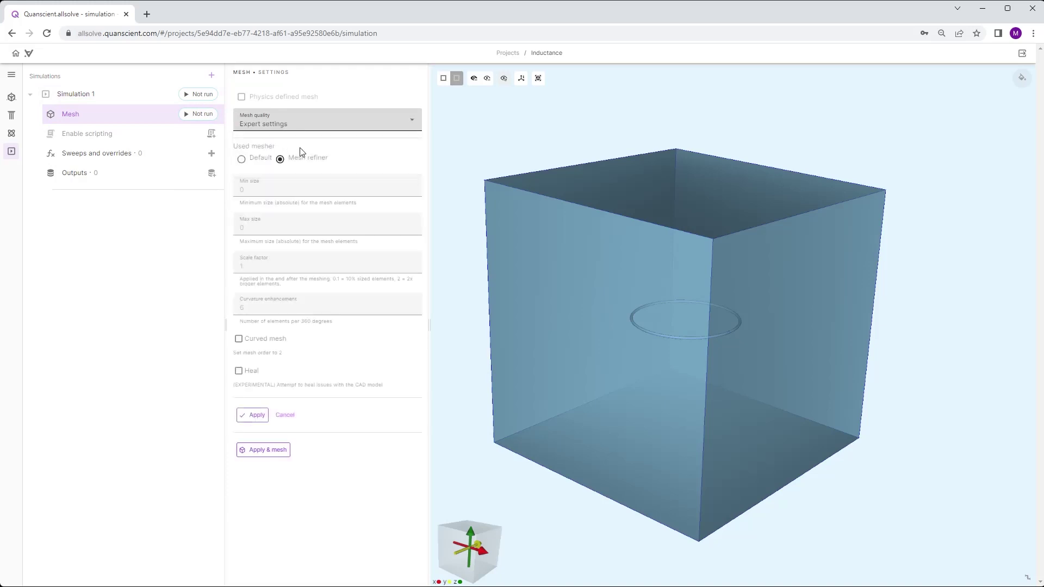
click(260, 268)
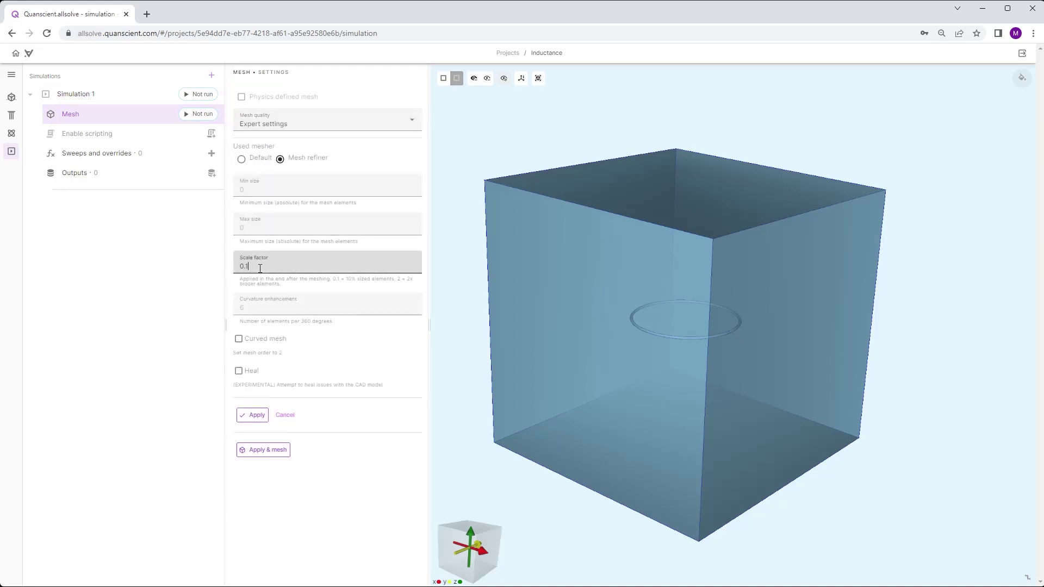
click(264, 307)
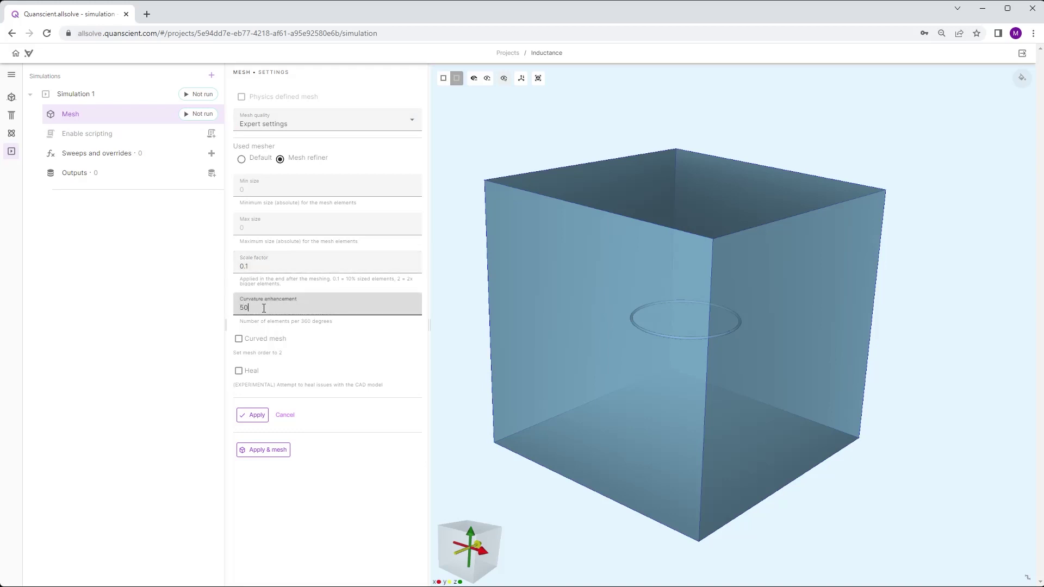
click(253, 416)
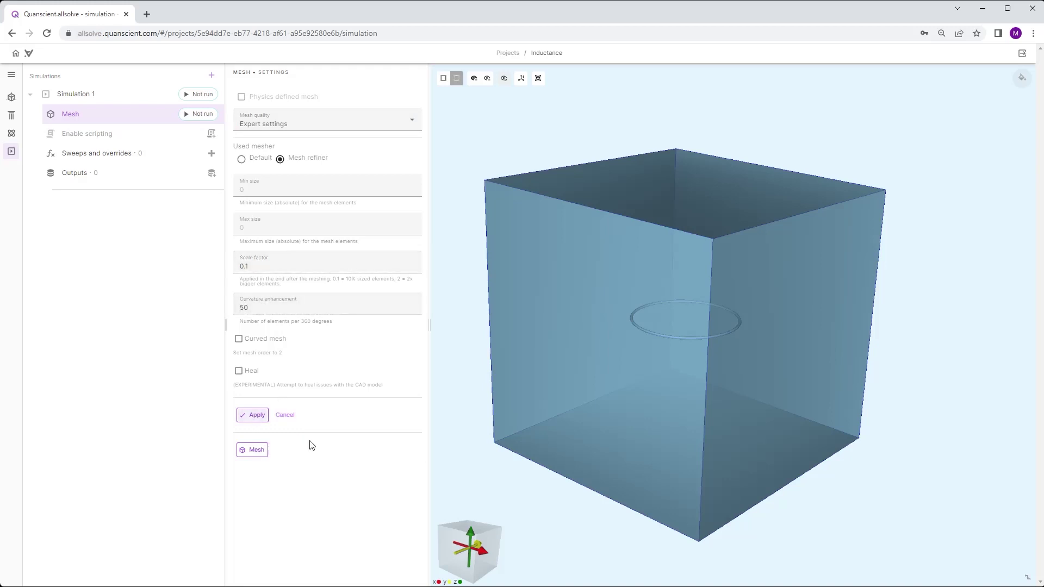
click(266, 451)
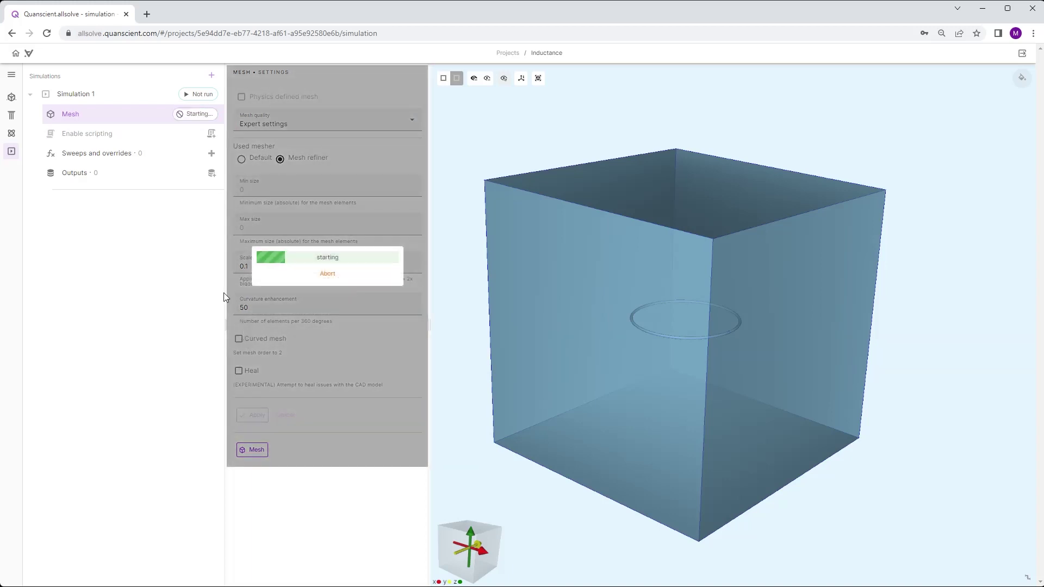
- Add Magnetic flux density (B) and Current density (j) field outputs to the simulation
click(212, 174)
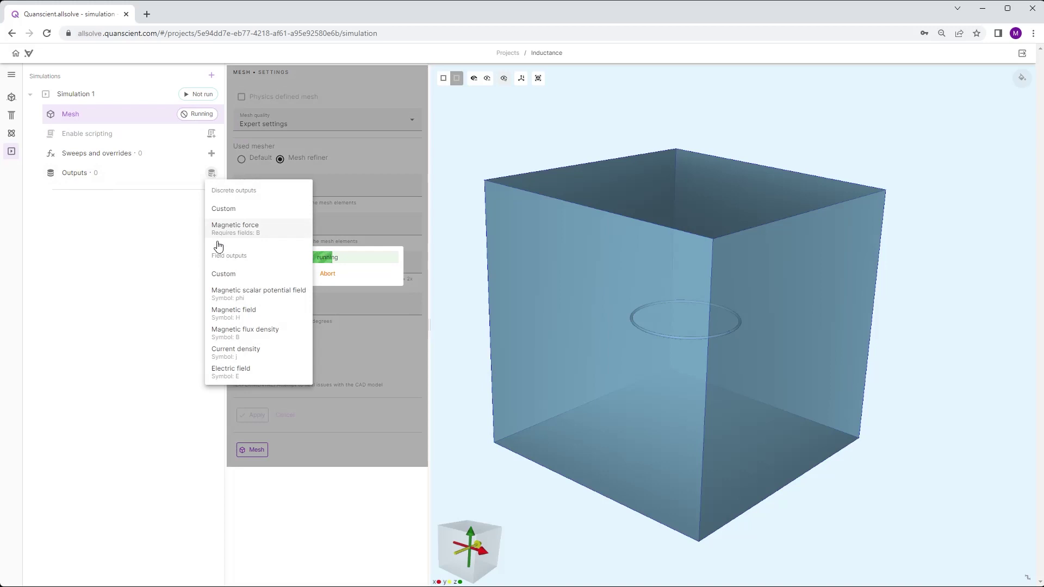
click(226, 330)
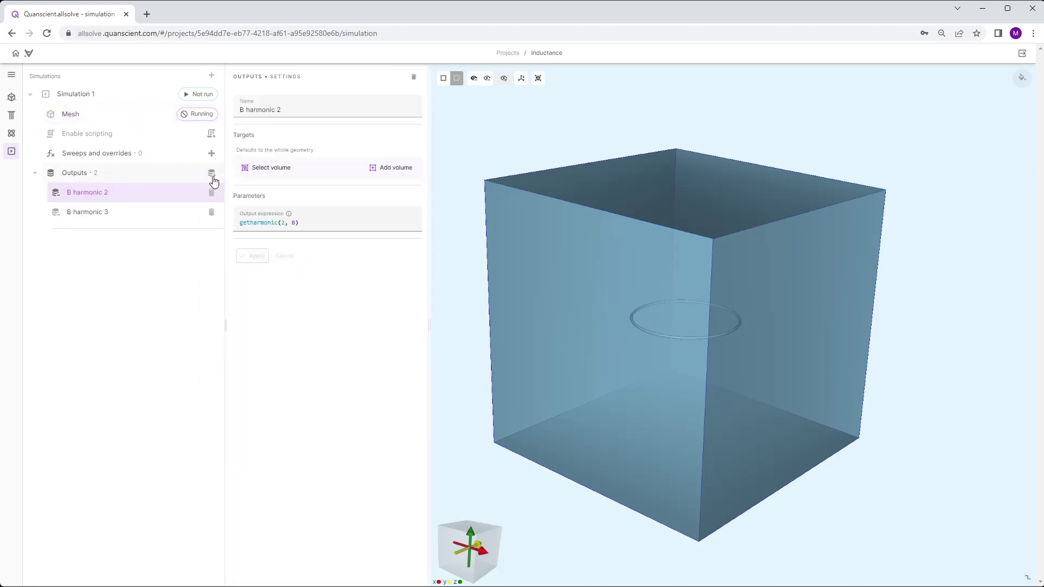
click(211, 173)
click(241, 359)
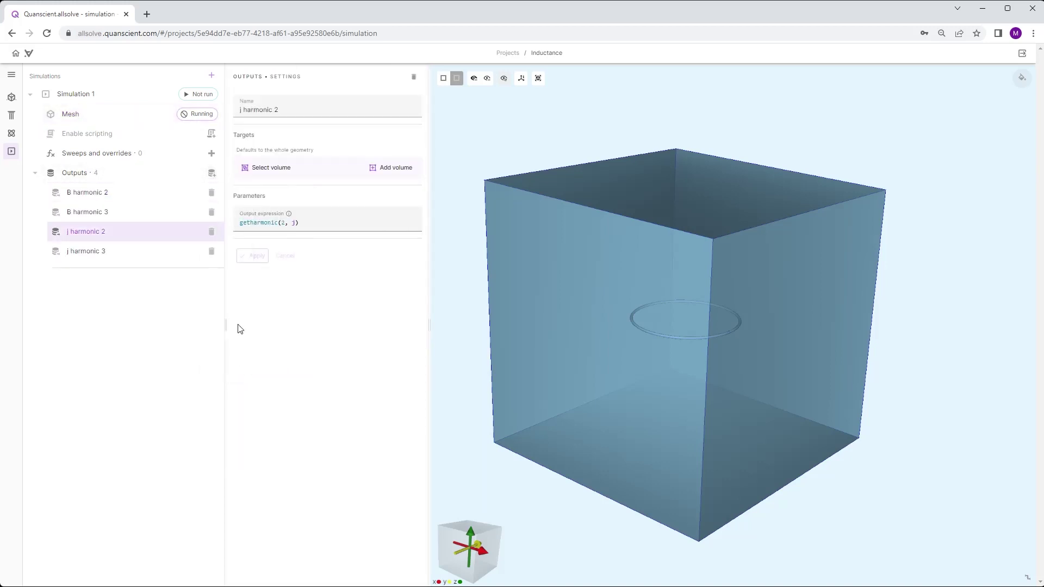
- Target the j harmonic 2 output to the Copper volume and apply the change
click(278, 168)
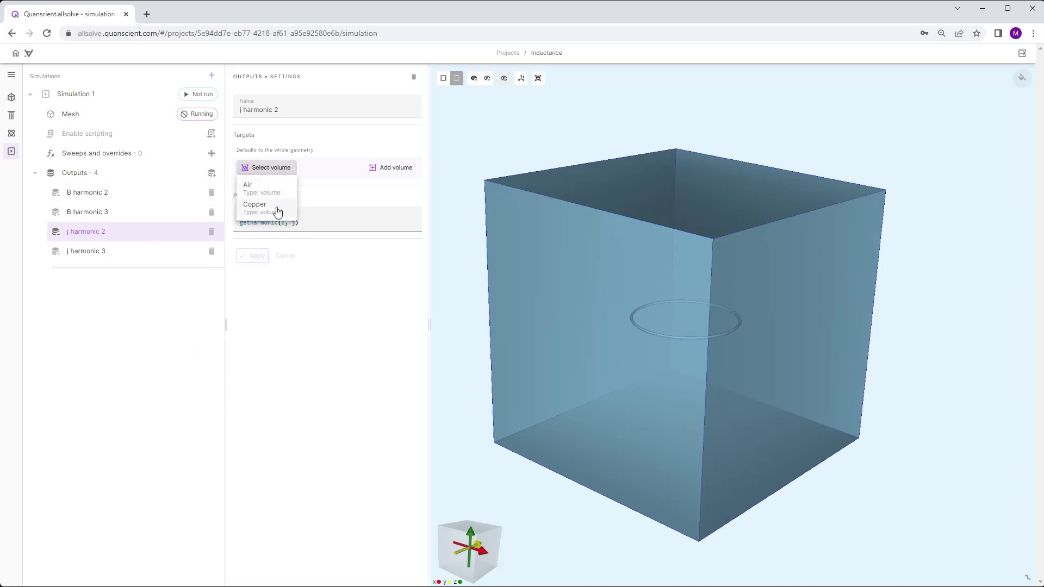
click(277, 208)
click(141, 263)
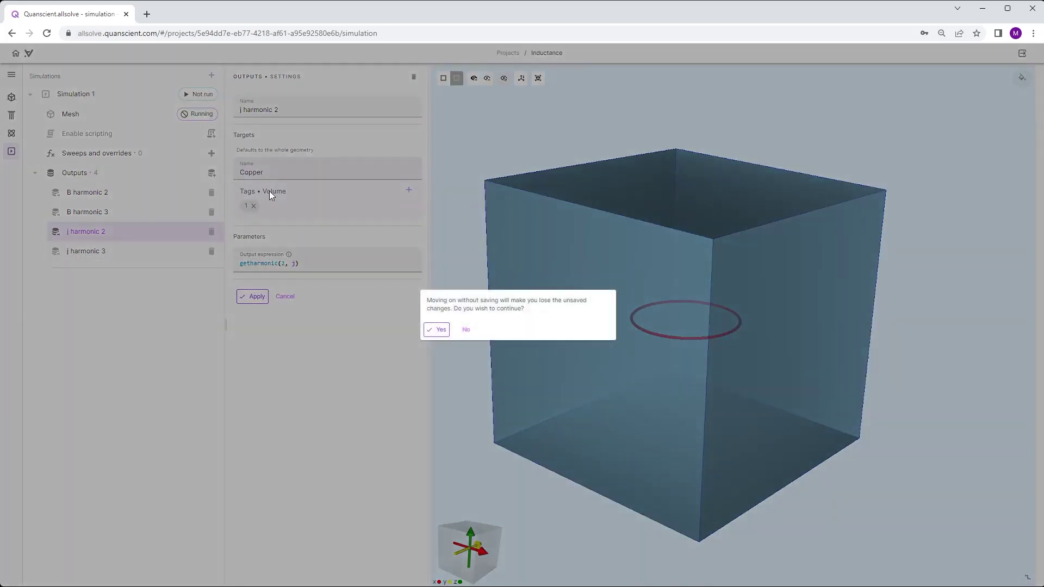
click(466, 330)
click(253, 297)
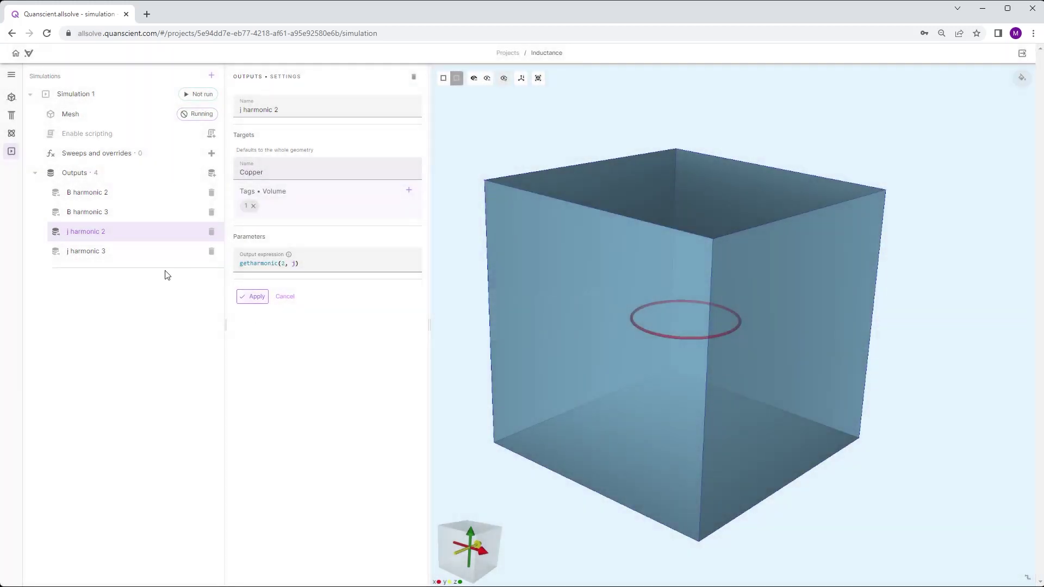
- Target the j harmonic 3 output to the Copper volume and apply the change
click(141, 260)
click(254, 170)
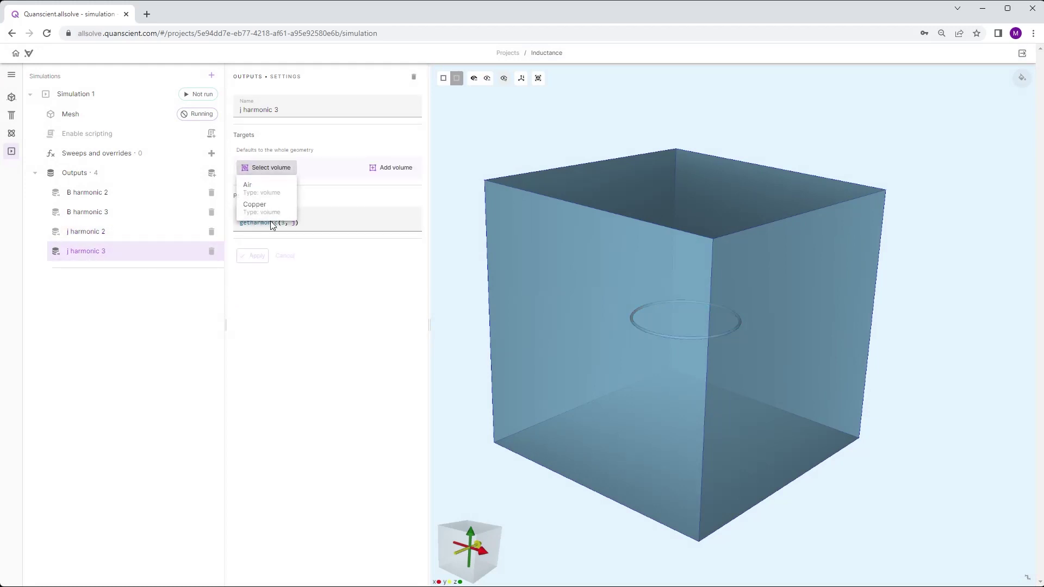
click(266, 215)
click(244, 297)
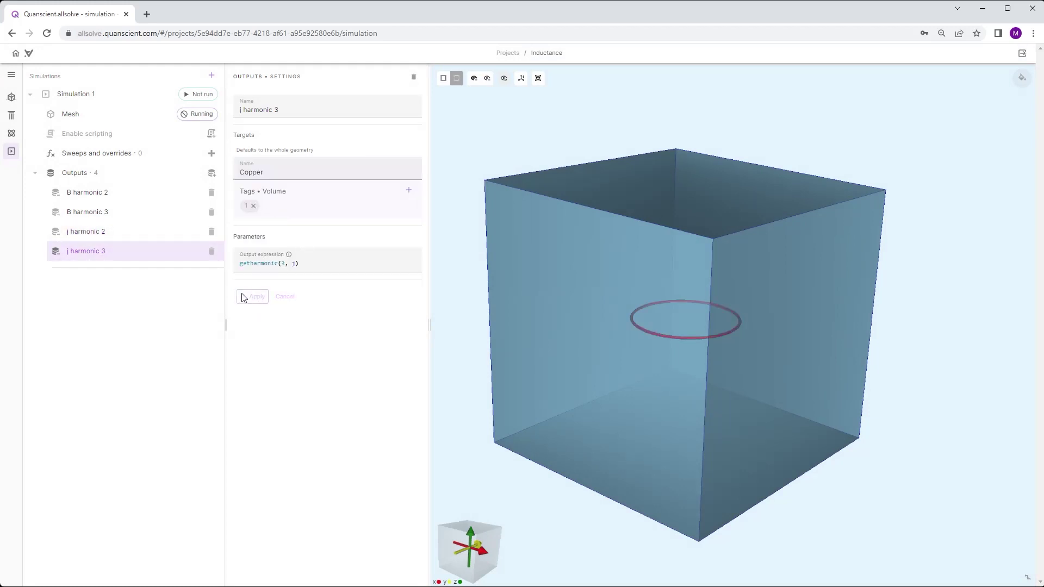
- Enable scripting and append code to simulation.py computing mag_energy from harmonic 2 of B and H, curr_max = 1.0, ind = 2* mag_energy/ pow(curr_max,2), and printing both results
click(85, 114)
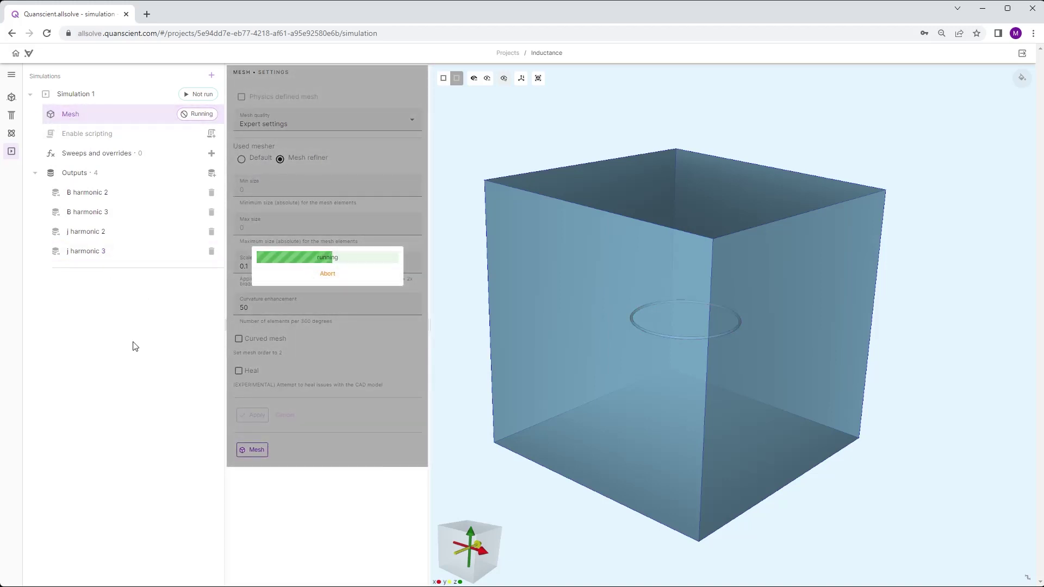
click(132, 135)
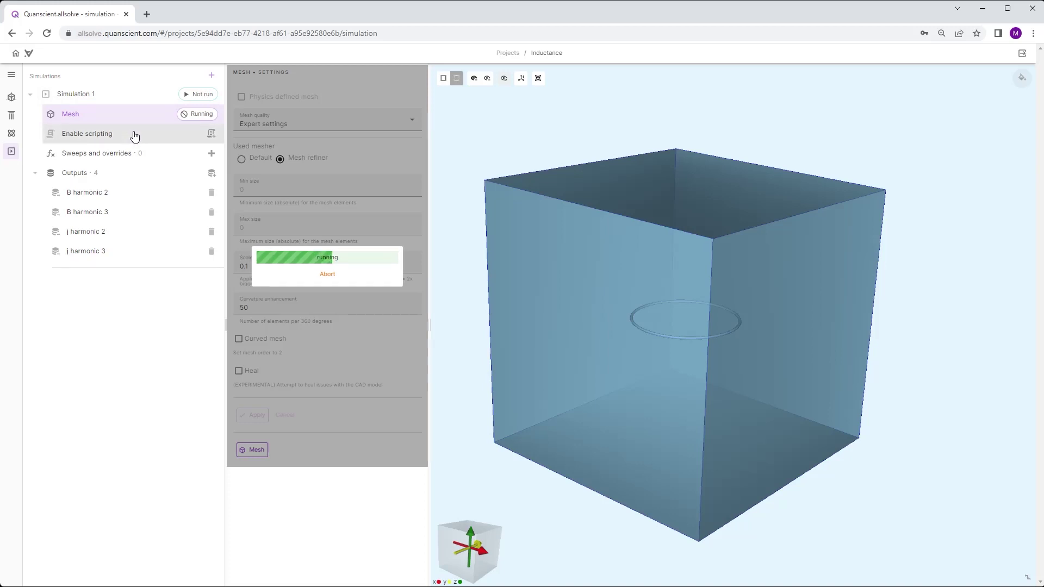
scroll(542, 466, down, 5)
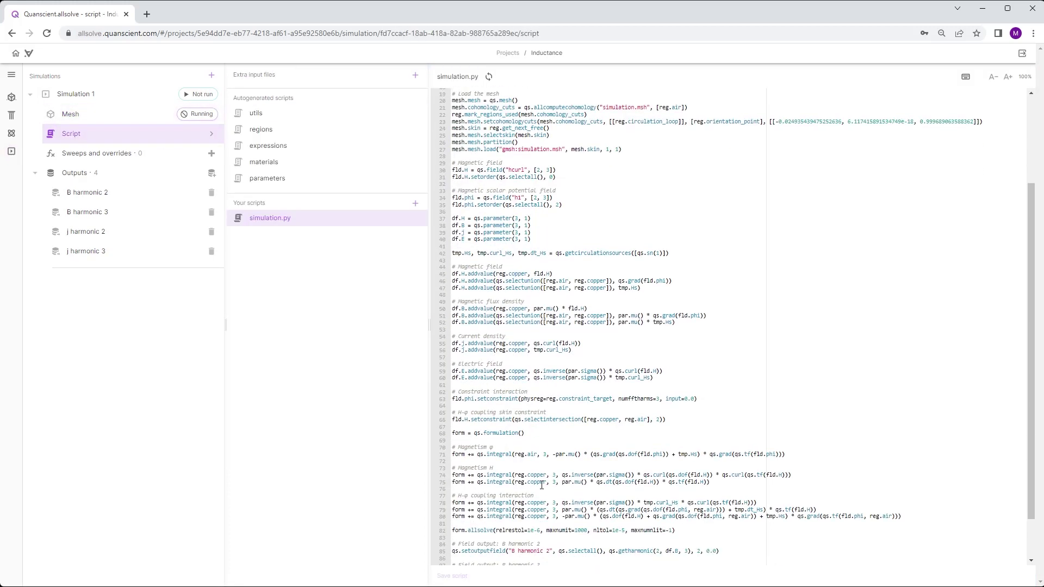
click(713, 563)
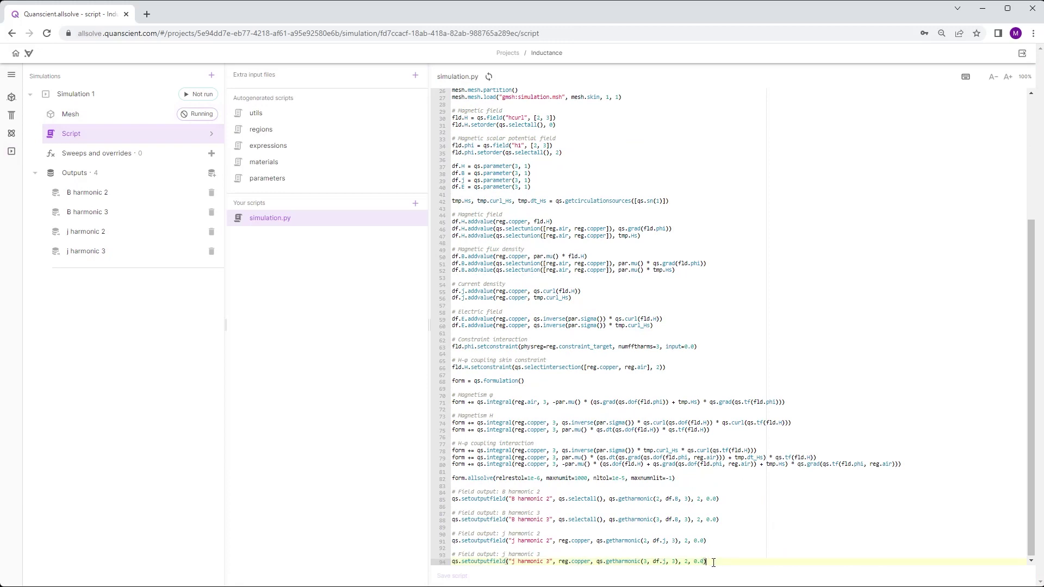
key(Return)
key(Return)
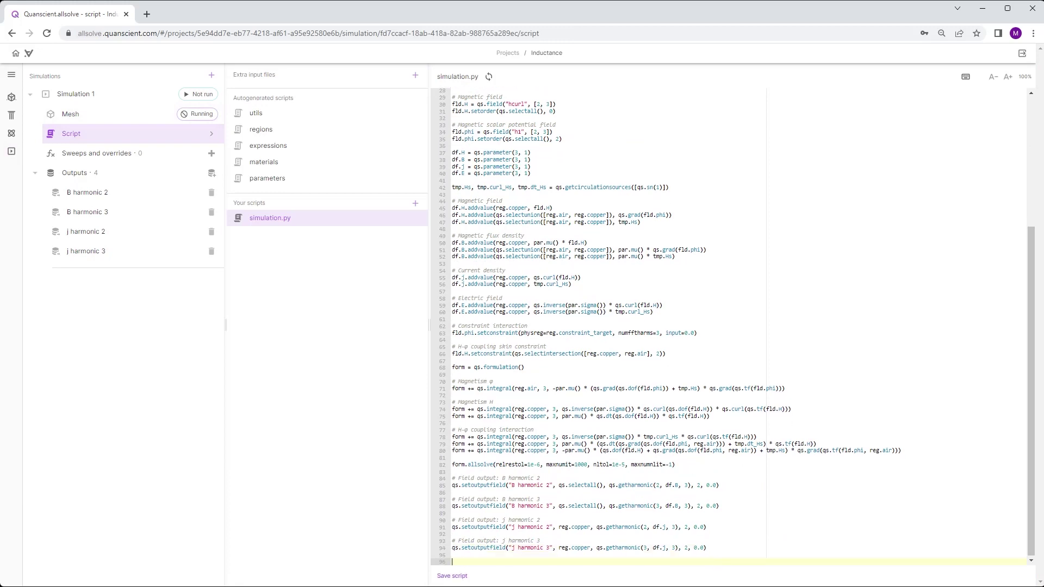
key(alt+Tab)
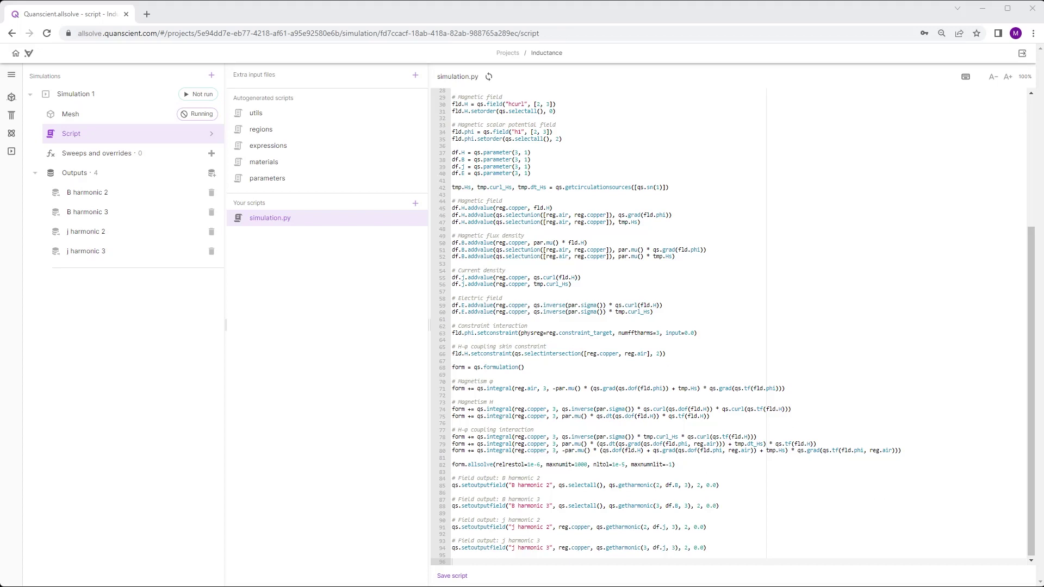
key(alt+Tab)
text(mag_energy = 0.5 * (qs.getharmonic(2, df.B, 5) * qs.getharmonic(2, df.H, 5)).allintegrate(qs.selectall(),2)     curr_max = 1.0     ind = 2* mag_energy/ pow(curr_max,2)     qs.printonrank(0, "Magnetic Energy: " + str(mag_energy))     qs.printonrank(0, "Inductance: " + str(ind)))
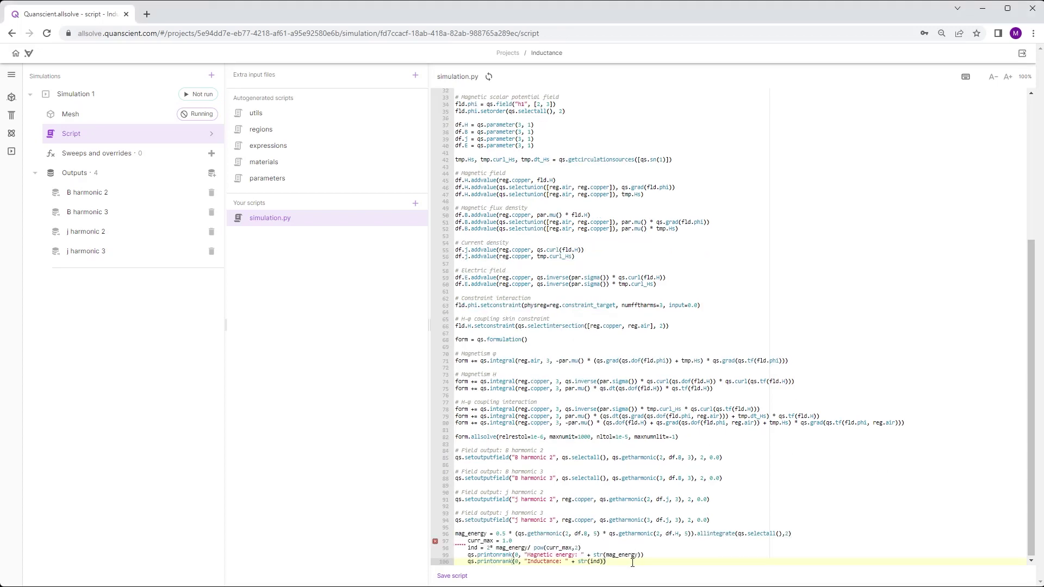
- Remove the indentation from the curr_max, ind and two print lines at the end of simulation.py and save the script
drag(632, 563, 469, 541)
key(shift+Tab)
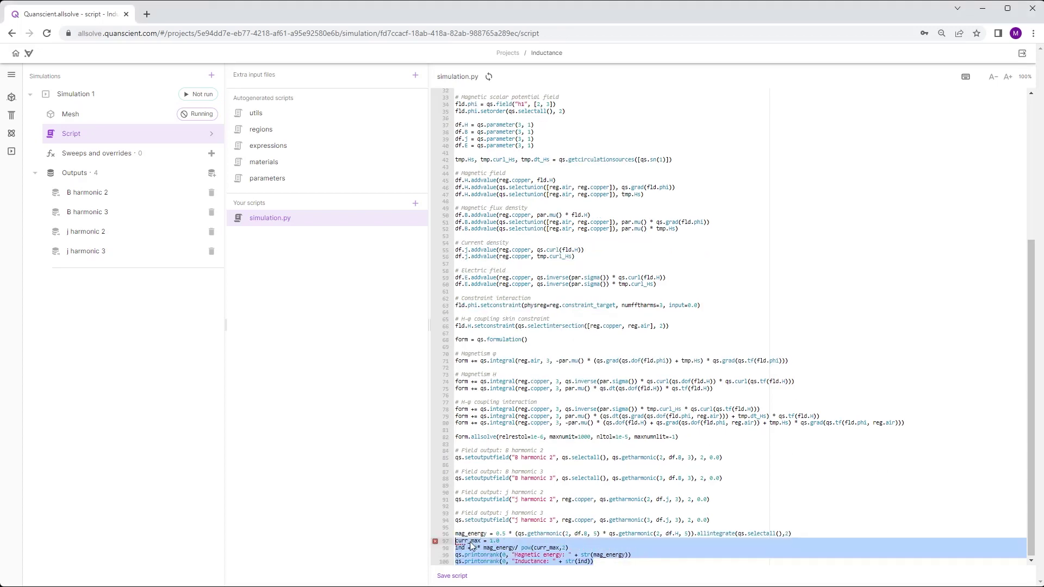
click(550, 535)
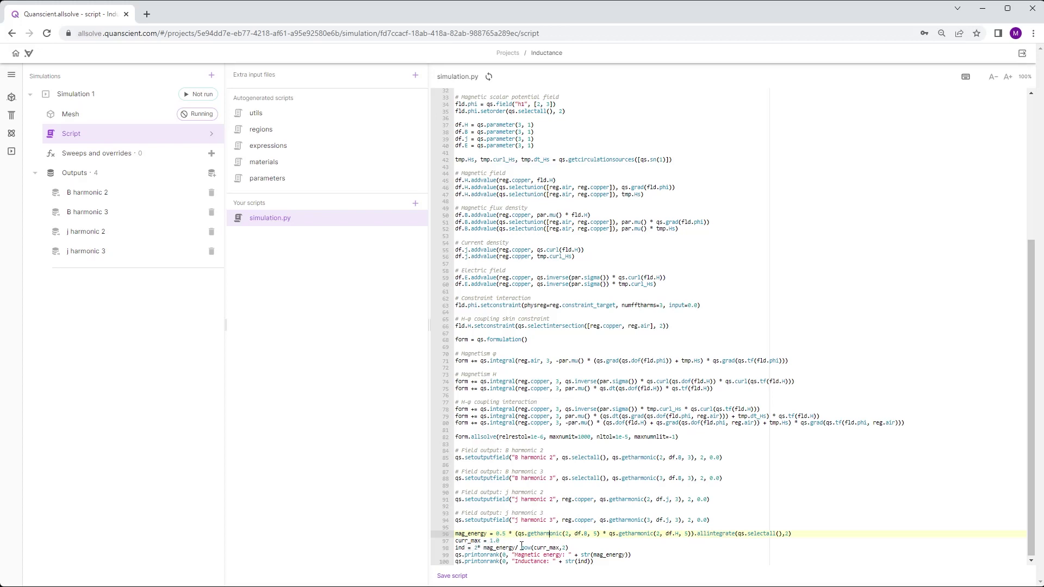
click(584, 548)
click(462, 577)
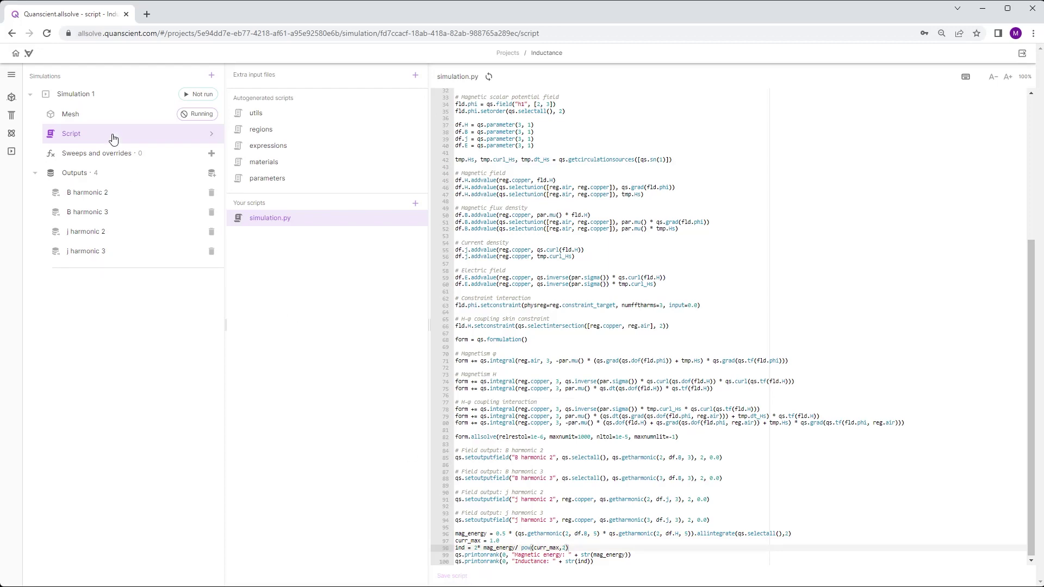
- Check the mesh status, set the order of the magnetic scalar potential field fld.phi to 1 in simulation.py, and save the script
click(86, 114)
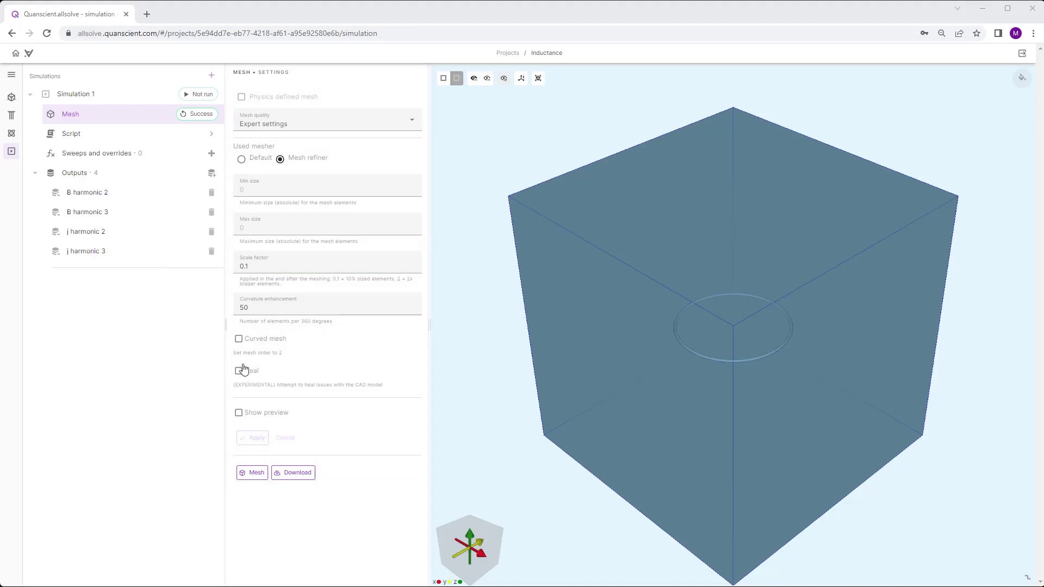
click(174, 343)
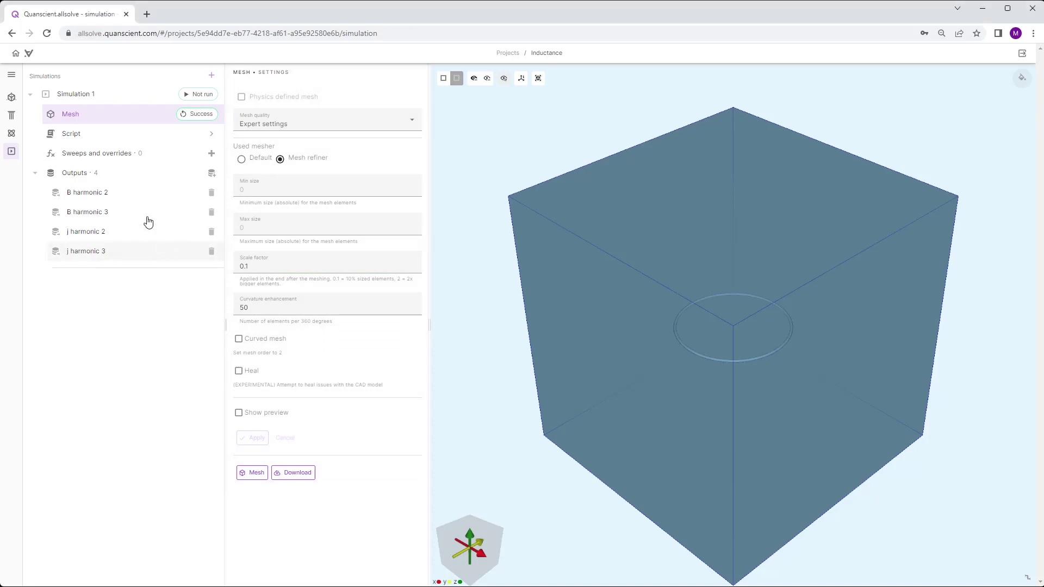
click(90, 141)
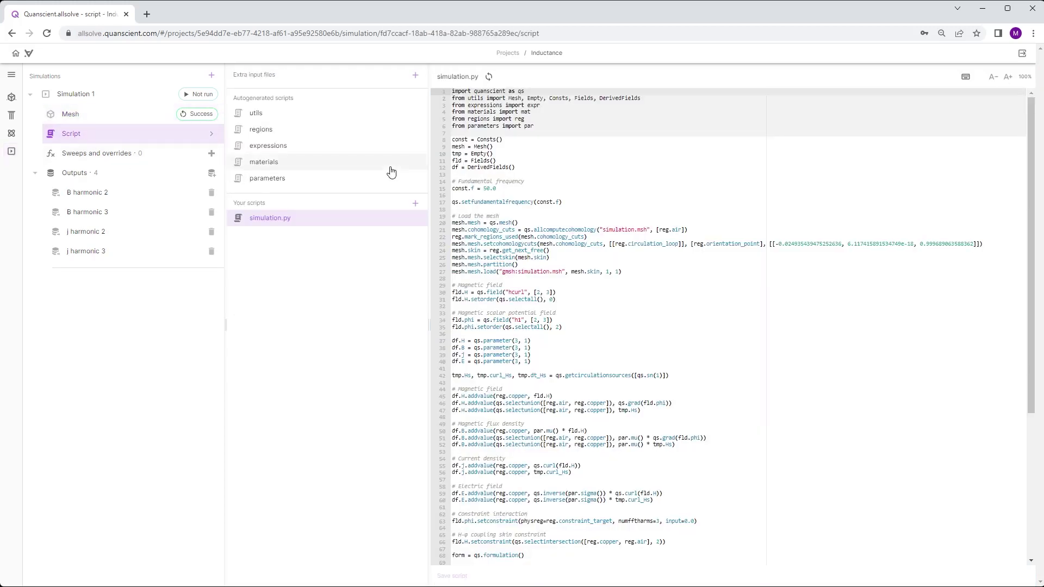
double_click(558, 327)
text(2)
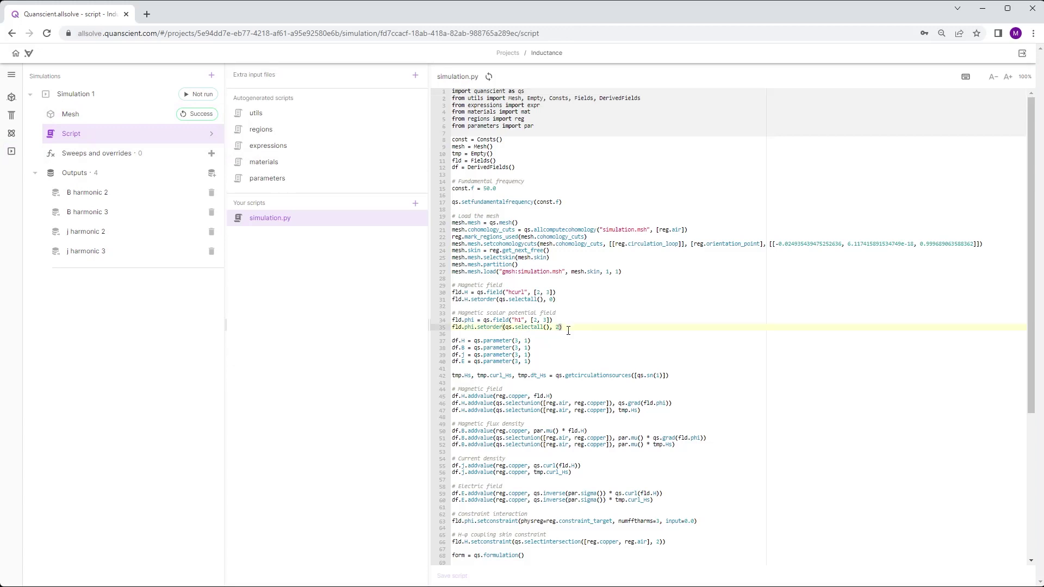
key(BackSpace)
text(1)
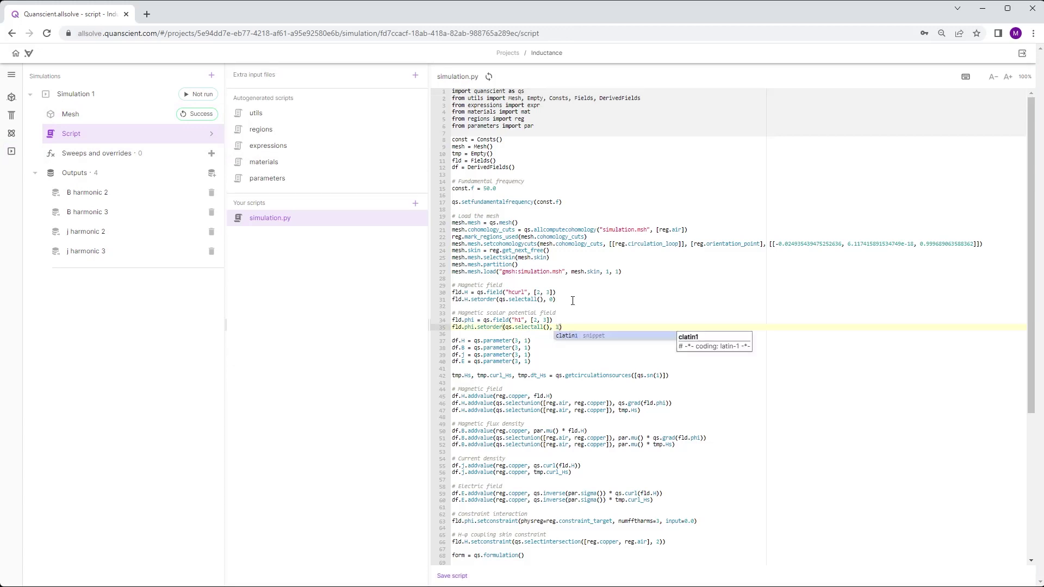
click(573, 301)
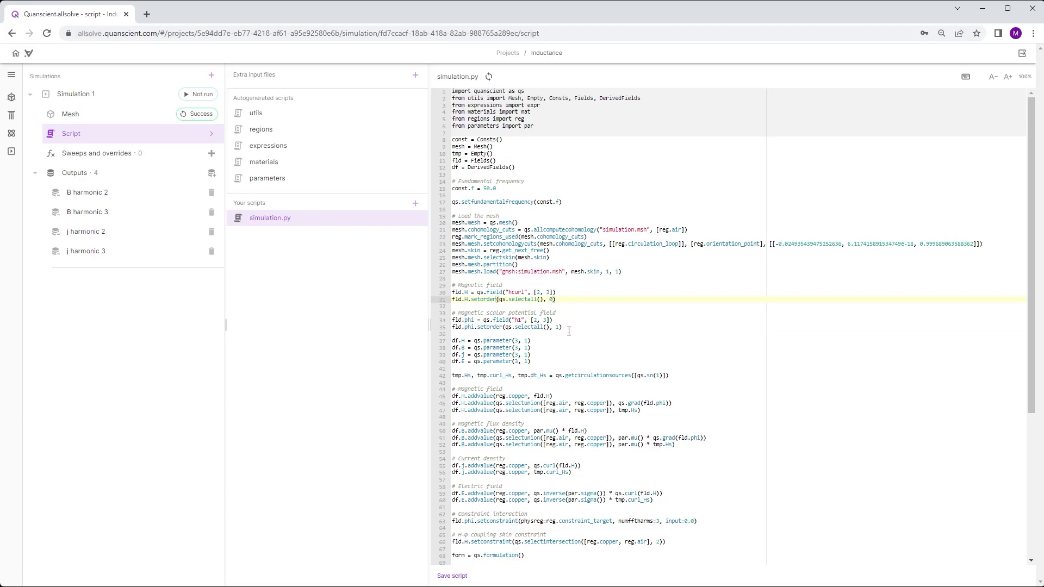
click(461, 578)
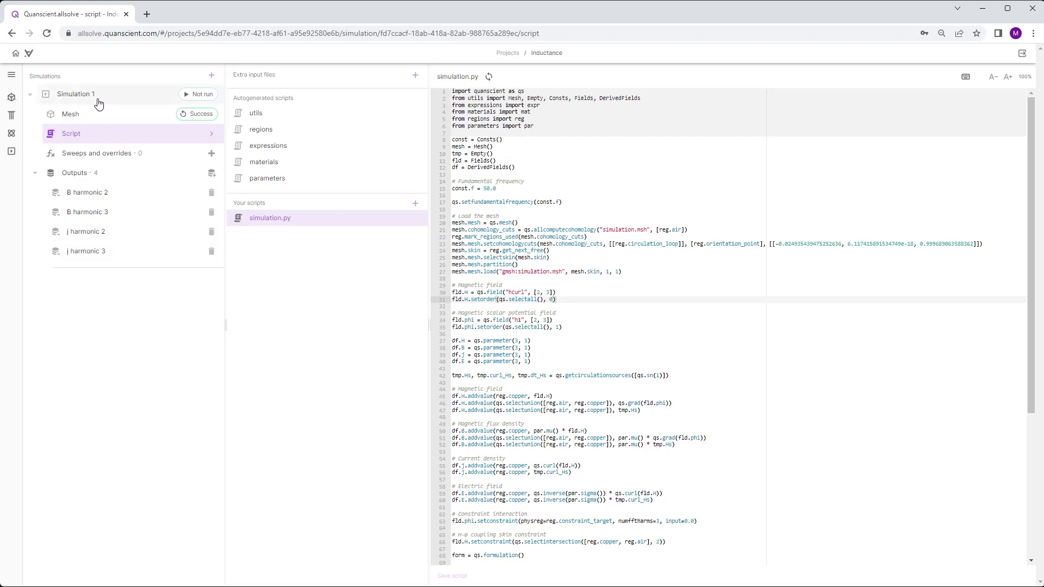
- Run Simulation 1 and examine the end of its logs for the magnetic energy and inductance
click(96, 235)
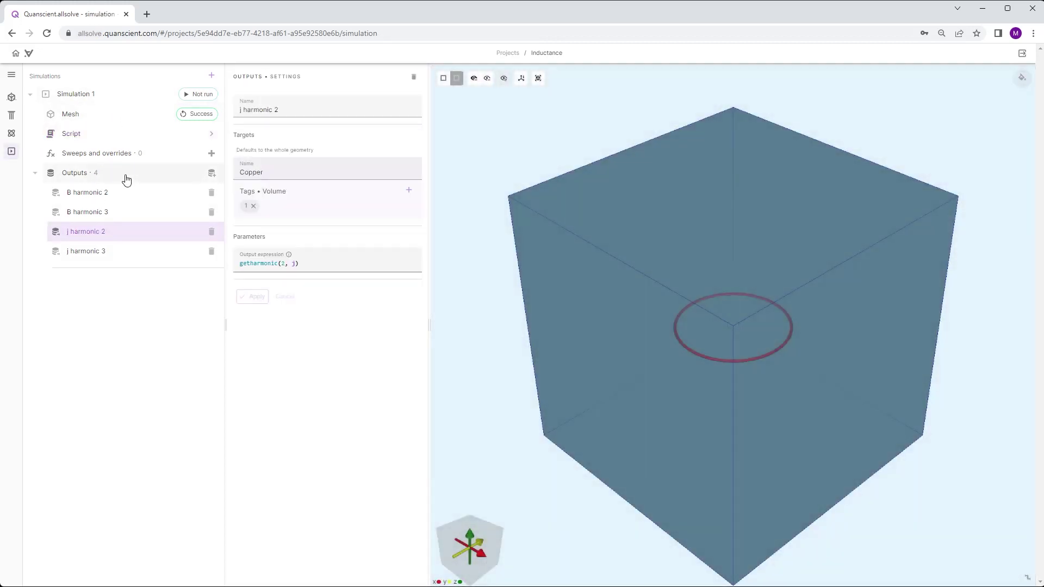
click(194, 95)
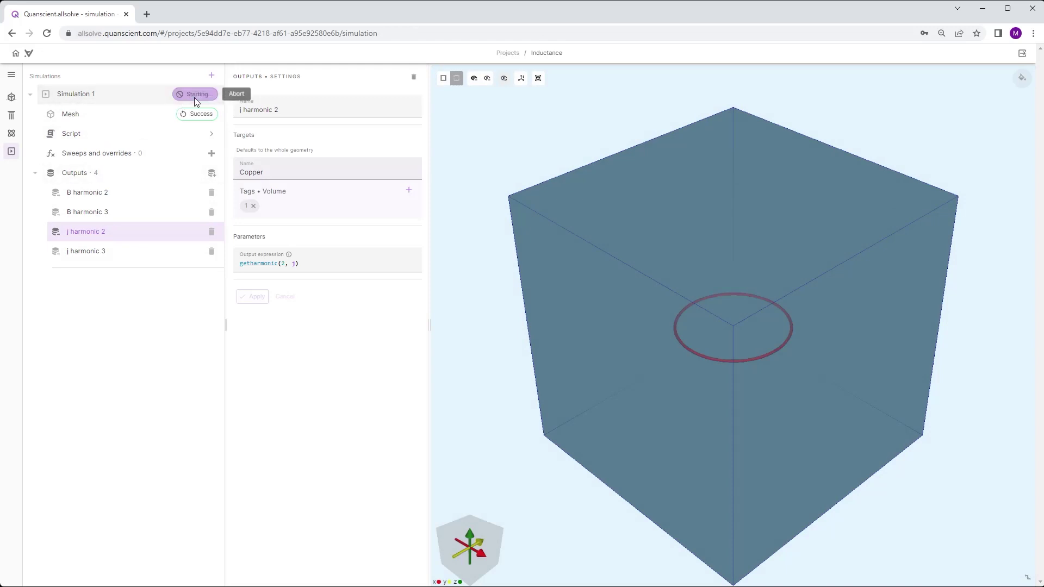
click(87, 93)
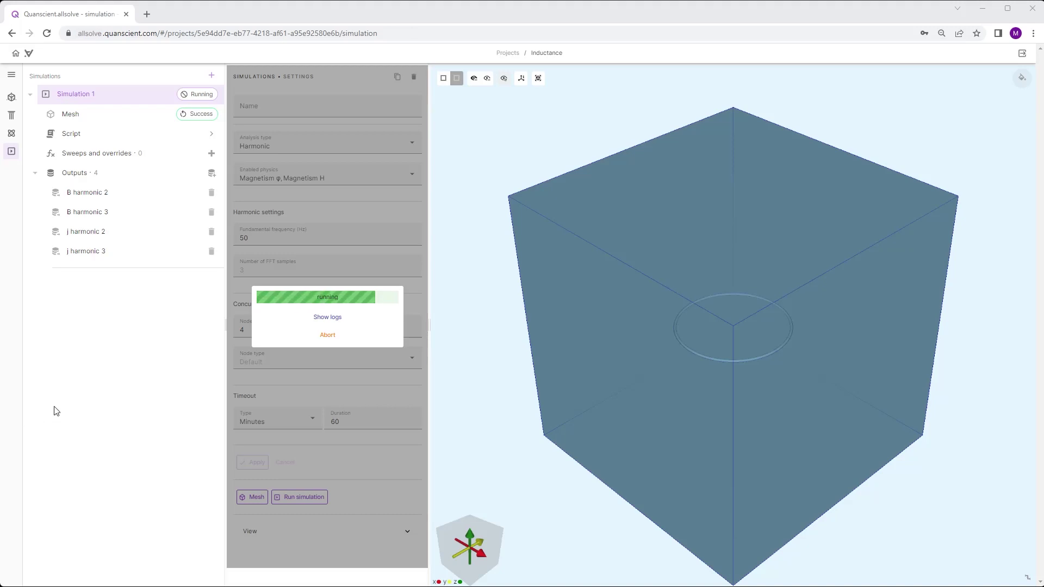
click(328, 318)
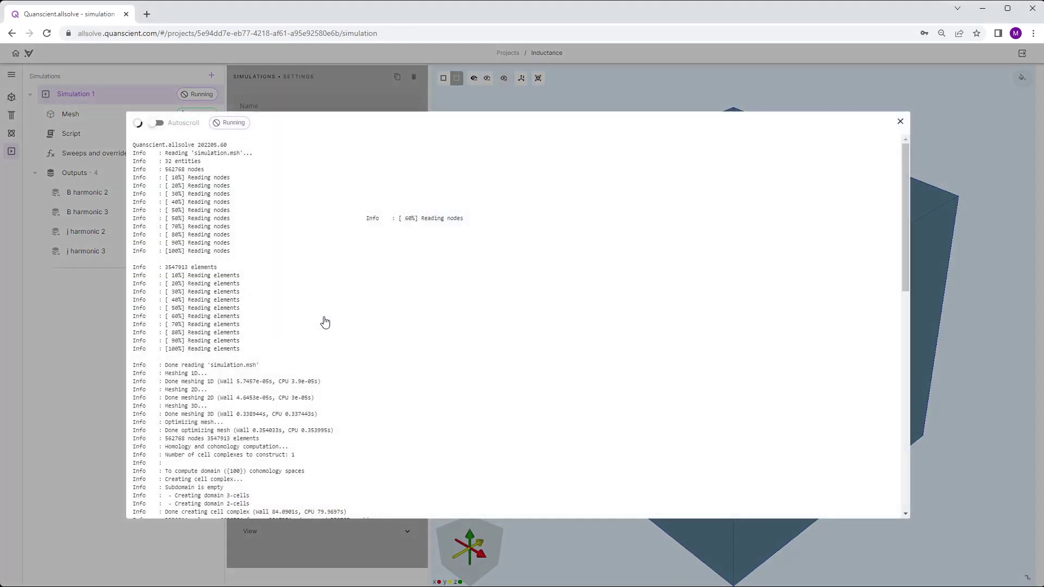
scroll(326, 320, down, 15)
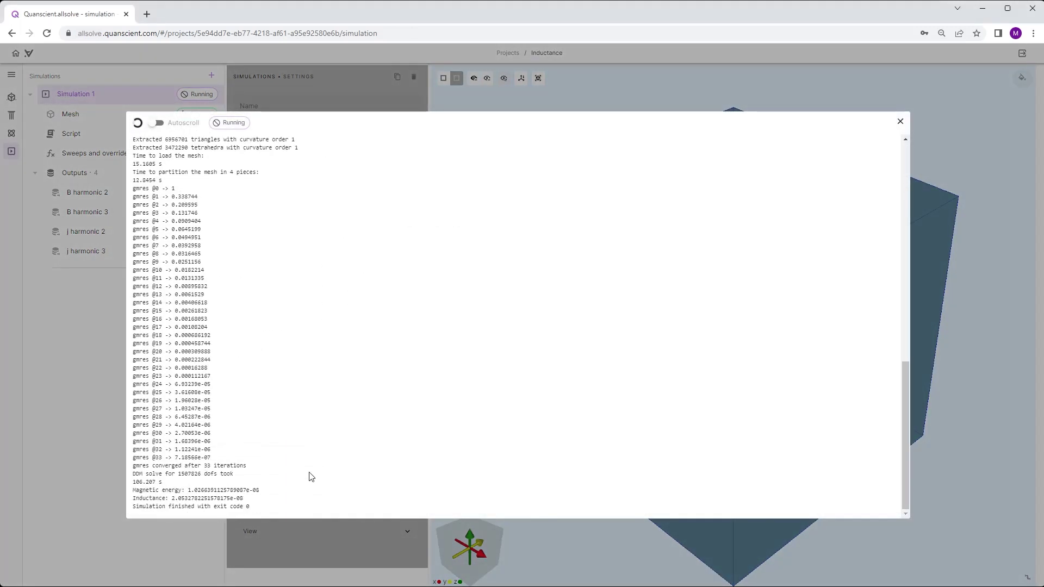